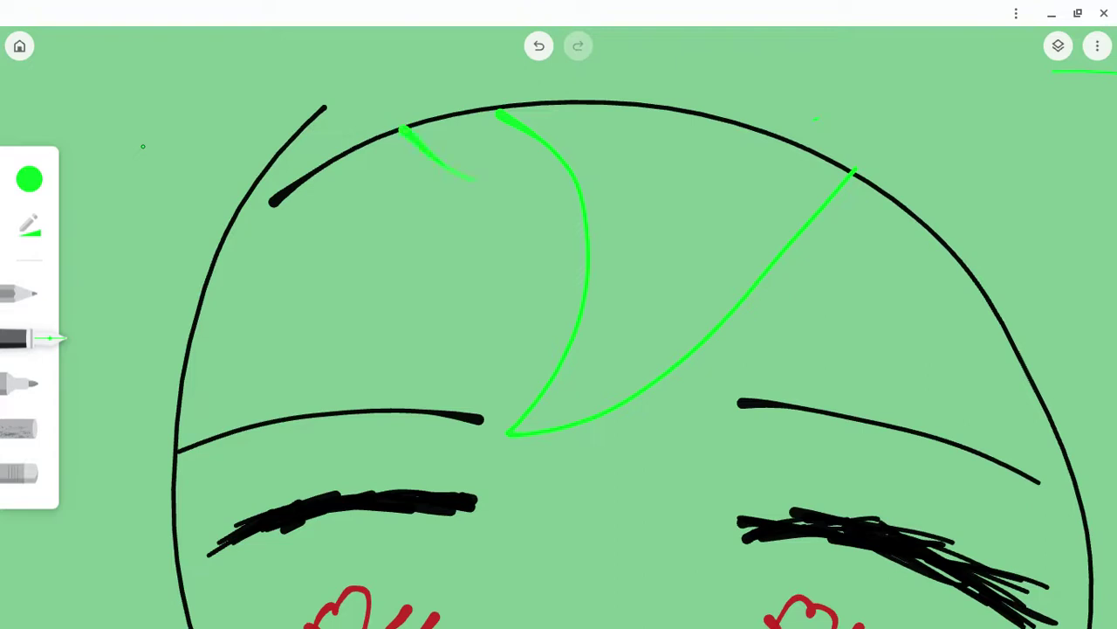
# Sketch long bright-green hair around the head, with crossing bangs over the forehead and loose strands on the right side
pyautogui.scroll(-3, 558, 327)
pyautogui.scroll(-3, 559, 328)
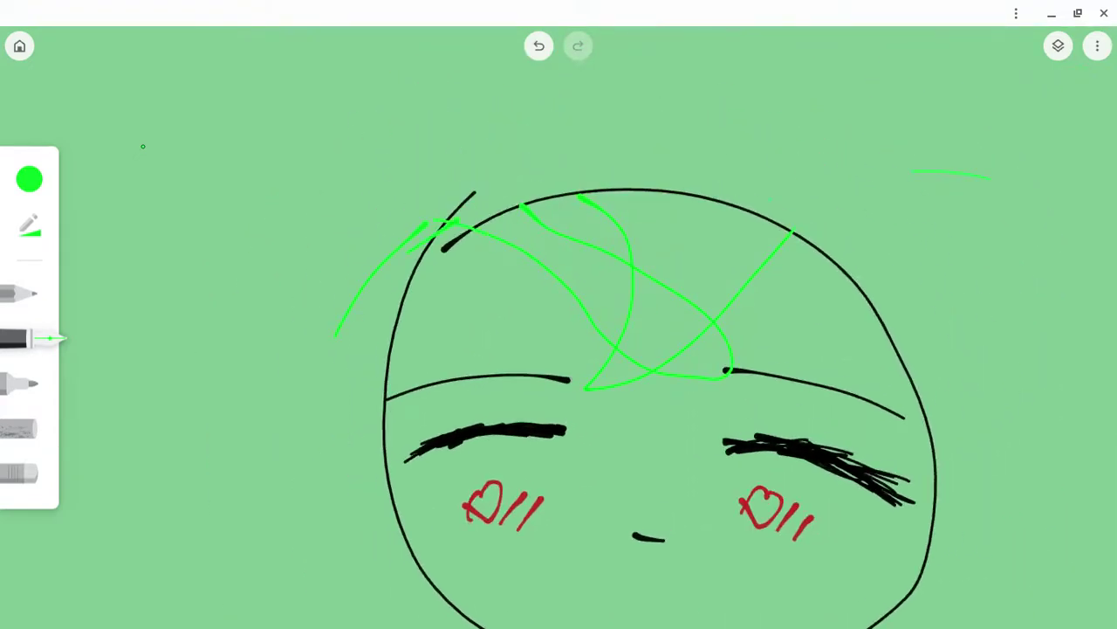
pyautogui.scroll(-3, 633, 328)
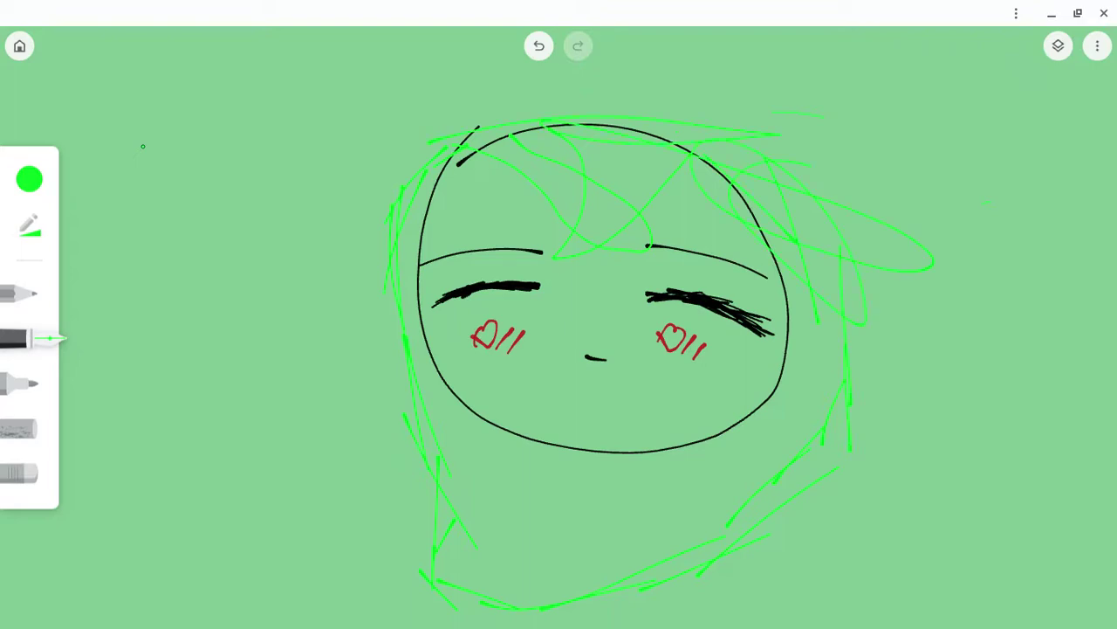
pyautogui.scroll(-3, 143, 146)
# Set the pen colour to black and draw two short neck lines beneath the middle of the chin
pyautogui.click(29, 179)
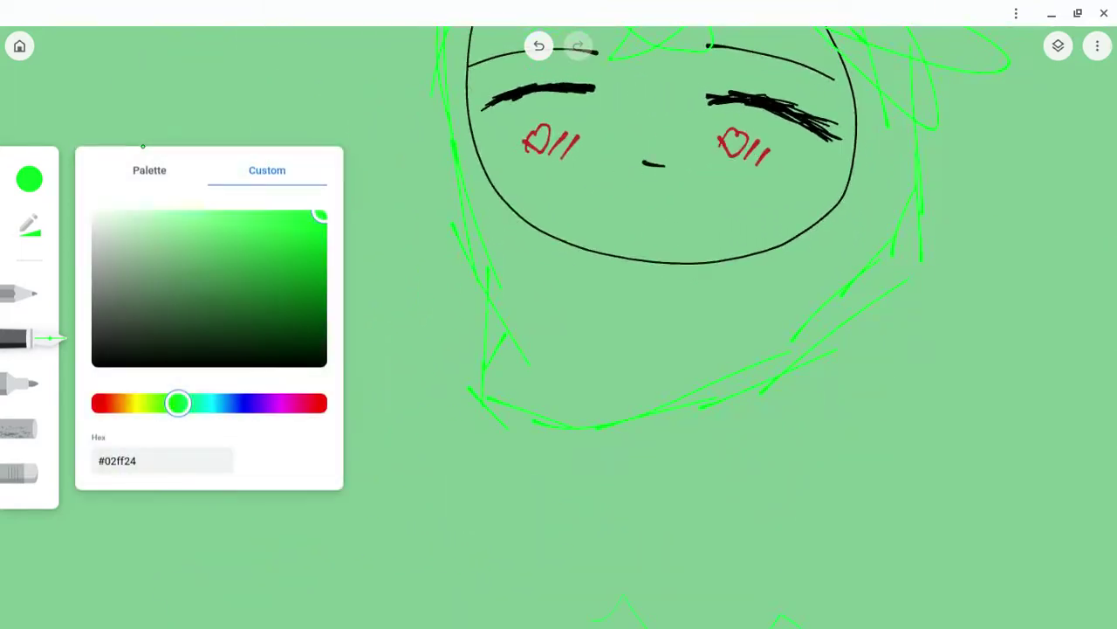
pyautogui.click(96, 363)
pyautogui.scroll(5, 724, 265)
pyautogui.moveTo(643, 241); pyautogui.dragTo(648, 316)
pyautogui.scroll(5, 629, 256)
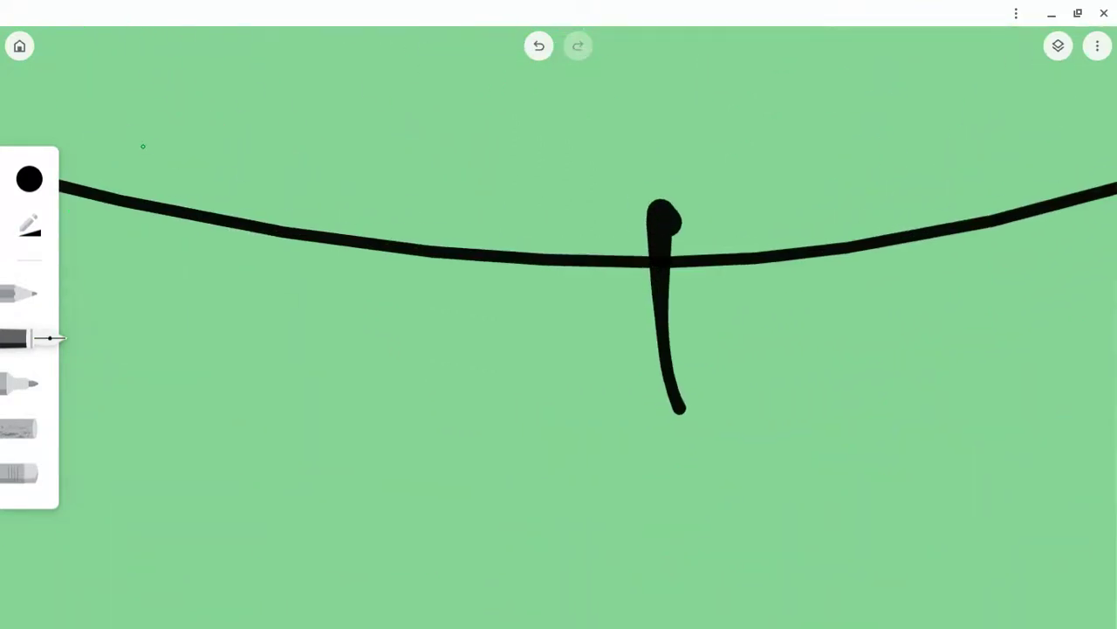
pyautogui.click(538, 46)
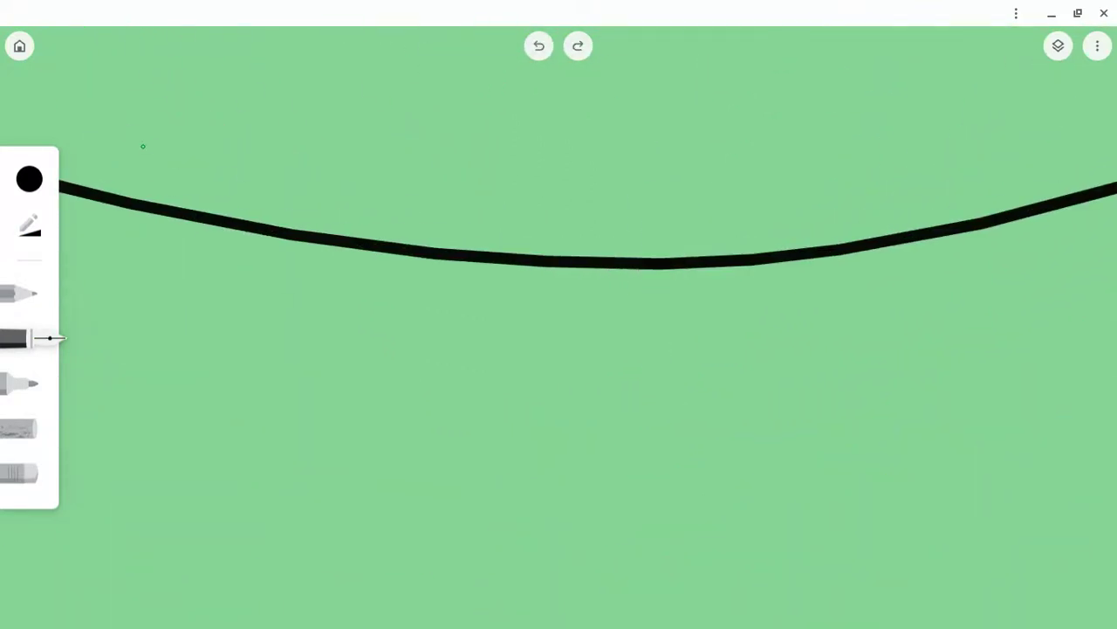
pyautogui.moveTo(638, 257); pyautogui.dragTo(719, 330)
pyautogui.moveTo(587, 253)
pyautogui.mouseDown()
pyautogui.moveTo(504, 314)
pyautogui.moveTo(690, 325)
pyautogui.mouseUp()
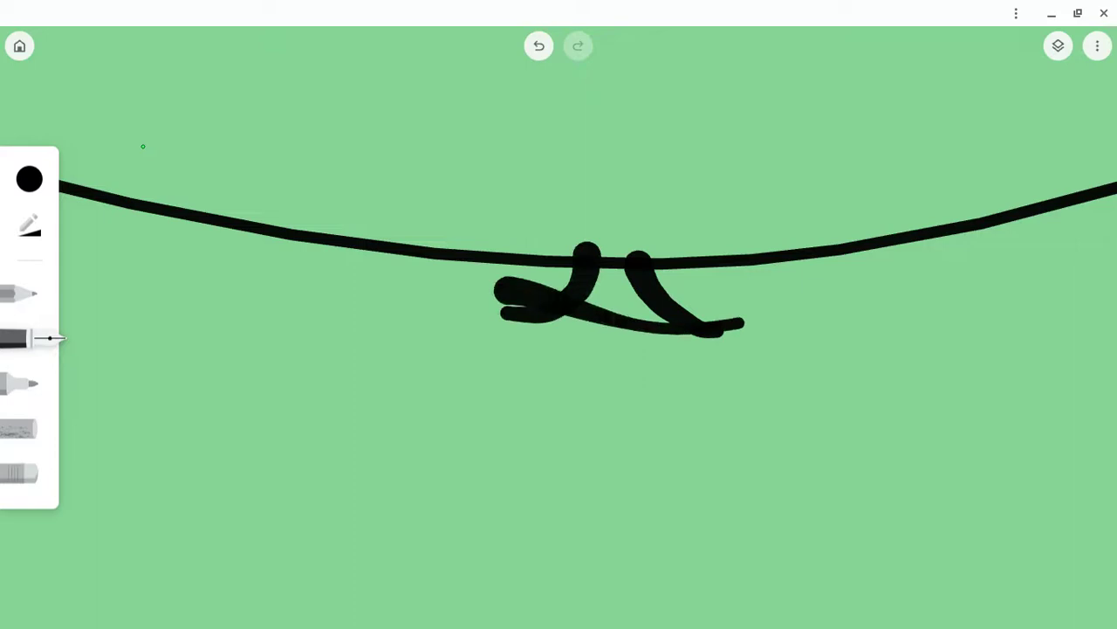
# Draw the upper and right edges of an oval collar just below the neck with overlapping black strokes
pyautogui.moveTo(496, 336); pyautogui.dragTo(825, 349)
pyautogui.moveTo(724, 310)
pyautogui.mouseDown()
pyautogui.moveTo(855, 367)
pyautogui.moveTo(995, 478)
pyautogui.mouseUp()
pyautogui.moveTo(978, 404); pyautogui.dragTo(980, 467)
pyautogui.moveTo(1010, 480)
pyautogui.mouseDown()
pyautogui.moveTo(961, 512)
pyautogui.moveTo(895, 548)
pyautogui.mouseUp()
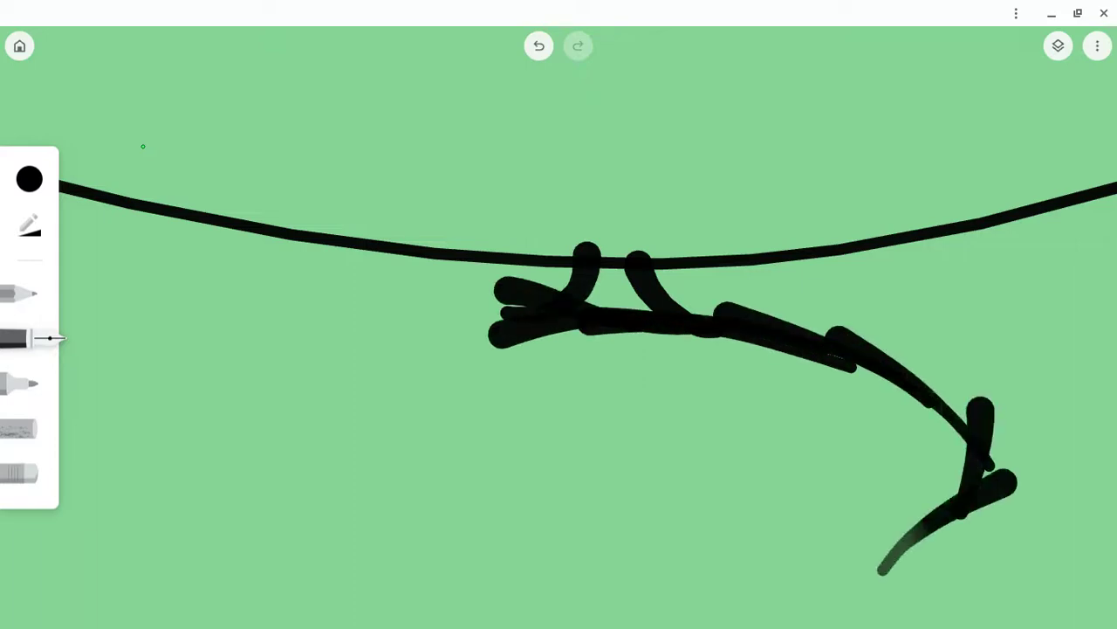
pyautogui.scroll(-3, 559, 179)
pyautogui.moveTo(840, 359); pyautogui.dragTo(743, 411)
pyautogui.moveTo(784, 354); pyautogui.dragTo(717, 405)
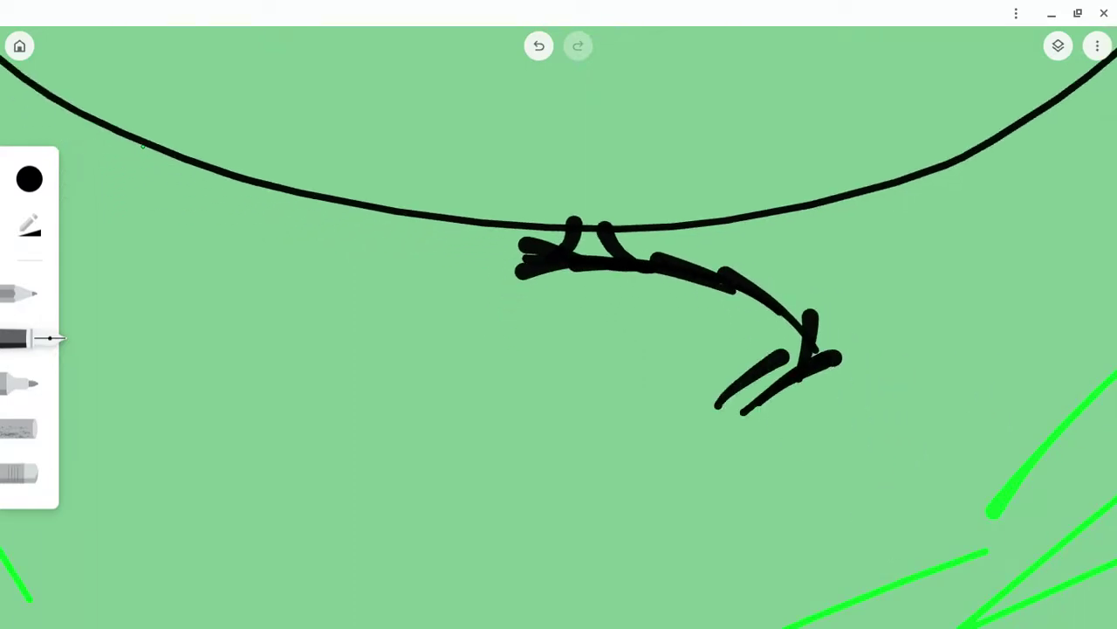
# Close the oval collar by drawing its lower edge and its rounded left edge up to the neck
pyautogui.moveTo(803, 354)
pyautogui.mouseDown()
pyautogui.moveTo(611, 440)
pyautogui.moveTo(727, 410)
pyautogui.moveTo(418, 430)
pyautogui.mouseUp()
pyautogui.moveTo(384, 371); pyautogui.dragTo(406, 436)
pyautogui.moveTo(374, 394)
pyautogui.mouseDown()
pyautogui.moveTo(378, 305)
pyautogui.moveTo(408, 279)
pyautogui.mouseUp()
pyautogui.moveTo(371, 344); pyautogui.dragTo(441, 283)
pyautogui.moveTo(392, 315); pyautogui.dragTo(523, 250)
pyautogui.moveTo(356, 311); pyautogui.dragTo(524, 258)
pyautogui.scroll(-5, 851, 260)
pyautogui.scroll(5, 680, 414)
# Draw the body's left side down from the collar, including the rounded left foot and the arch between the legs
pyautogui.moveTo(577, 301)
pyautogui.mouseDown()
pyautogui.moveTo(559, 377)
pyautogui.moveTo(569, 401)
pyautogui.mouseUp()
pyautogui.moveTo(560, 344); pyautogui.dragTo(583, 456)
pyautogui.moveTo(568, 390); pyautogui.dragTo(585, 559)
pyautogui.moveTo(599, 513); pyautogui.dragTo(569, 574)
pyautogui.scroll(-3, 725, 299)
pyautogui.moveTo(642, 434)
pyautogui.mouseDown()
pyautogui.moveTo(626, 485)
pyautogui.moveTo(650, 518)
pyautogui.moveTo(731, 493)
pyautogui.moveTo(750, 445)
pyautogui.moveTo(785, 423)
pyautogui.moveTo(796, 482)
pyautogui.mouseUp()
pyautogui.moveTo(805, 446); pyautogui.dragTo(787, 509)
pyautogui.moveTo(786, 512); pyautogui.dragTo(836, 514)
pyautogui.moveTo(805, 451)
pyautogui.mouseDown()
pyautogui.moveTo(791, 511)
pyautogui.moveTo(899, 497)
pyautogui.moveTo(885, 511)
pyautogui.moveTo(910, 424)
pyautogui.mouseUp()
pyautogui.click(539, 46)
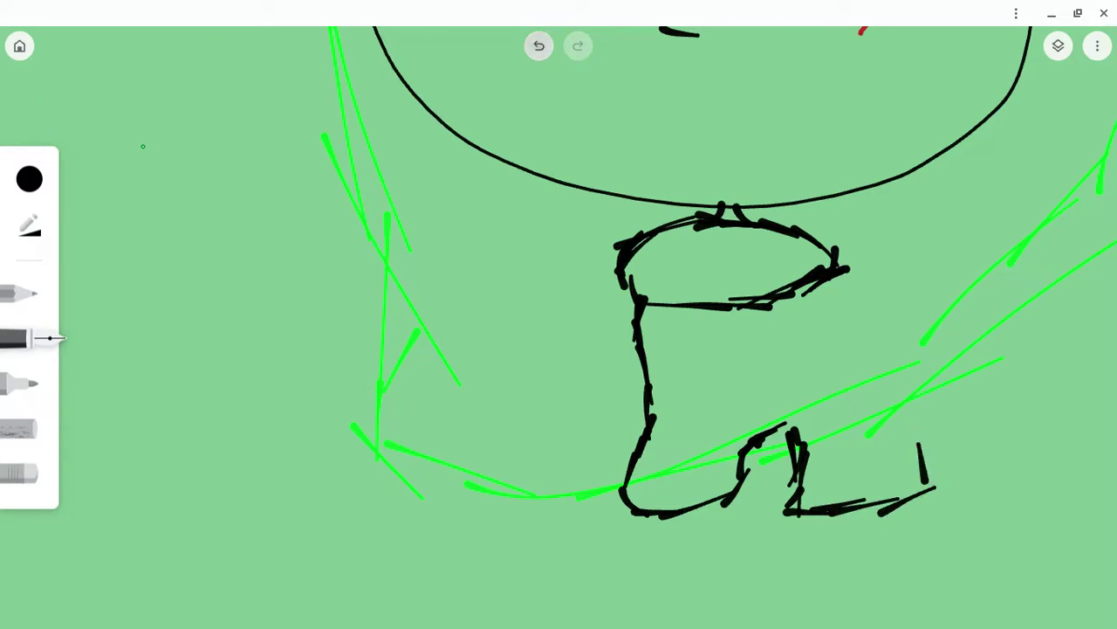
pyautogui.click(539, 45)
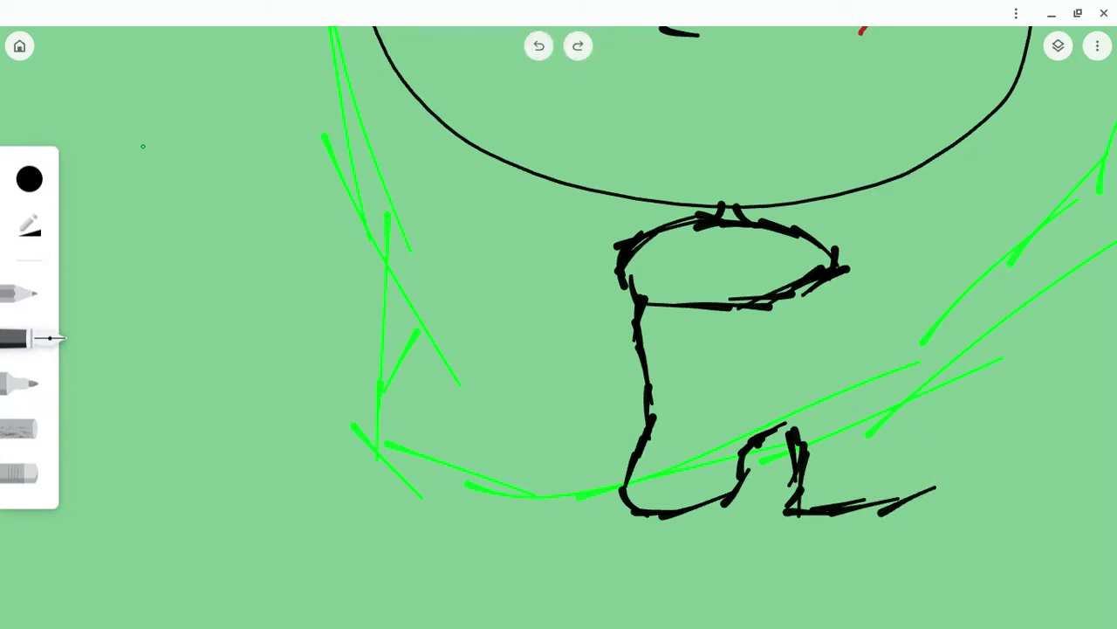
pyautogui.click(538, 46)
pyautogui.click(539, 45)
pyautogui.click(539, 46)
pyautogui.click(539, 46)
pyautogui.click(538, 46)
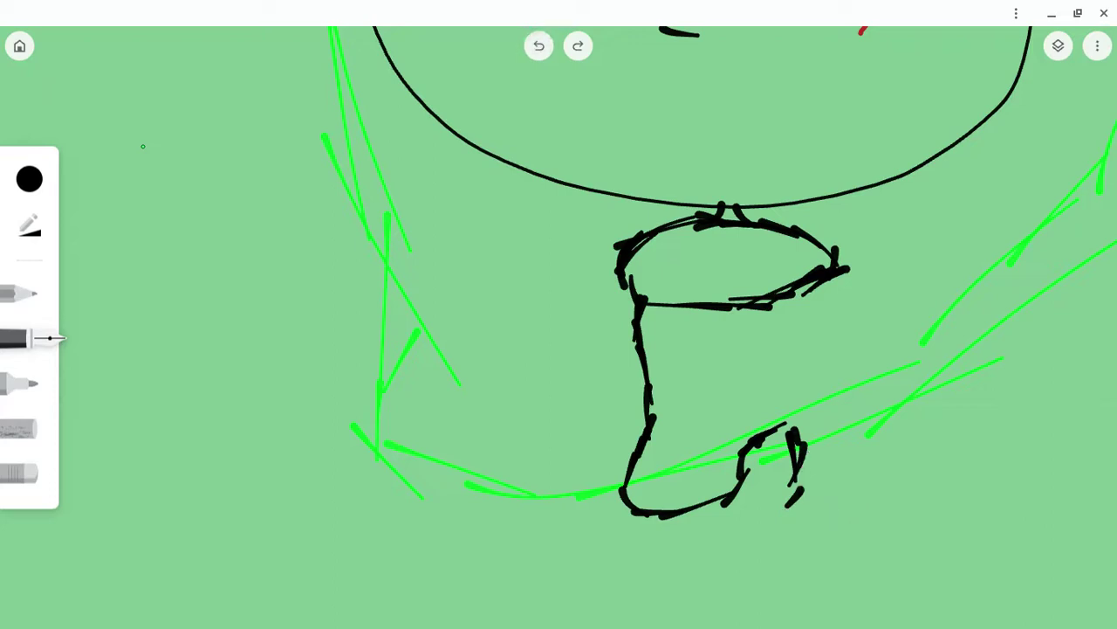
# Draw the longer right leg with a rounded foot and outline the body's right side up to the collar
pyautogui.moveTo(811, 471)
pyautogui.mouseDown()
pyautogui.moveTo(787, 536)
pyautogui.moveTo(796, 530)
pyautogui.moveTo(813, 565)
pyautogui.moveTo(878, 572)
pyautogui.mouseUp()
pyautogui.moveTo(906, 552)
pyautogui.mouseDown()
pyautogui.moveTo(923, 495)
pyautogui.moveTo(905, 471)
pyautogui.moveTo(895, 405)
pyautogui.moveTo(897, 367)
pyautogui.mouseUp()
pyautogui.moveTo(902, 325); pyautogui.dragTo(920, 395)
pyautogui.moveTo(878, 295); pyautogui.dragTo(899, 348)
pyautogui.moveTo(851, 278); pyautogui.dragTo(878, 315)
pyautogui.scroll(-5, 595, 407)
pyautogui.scroll(4, 691, 357)
pyautogui.moveTo(680, 336)
pyautogui.mouseDown()
pyautogui.moveTo(738, 358)
pyautogui.moveTo(799, 307)
pyautogui.mouseUp()
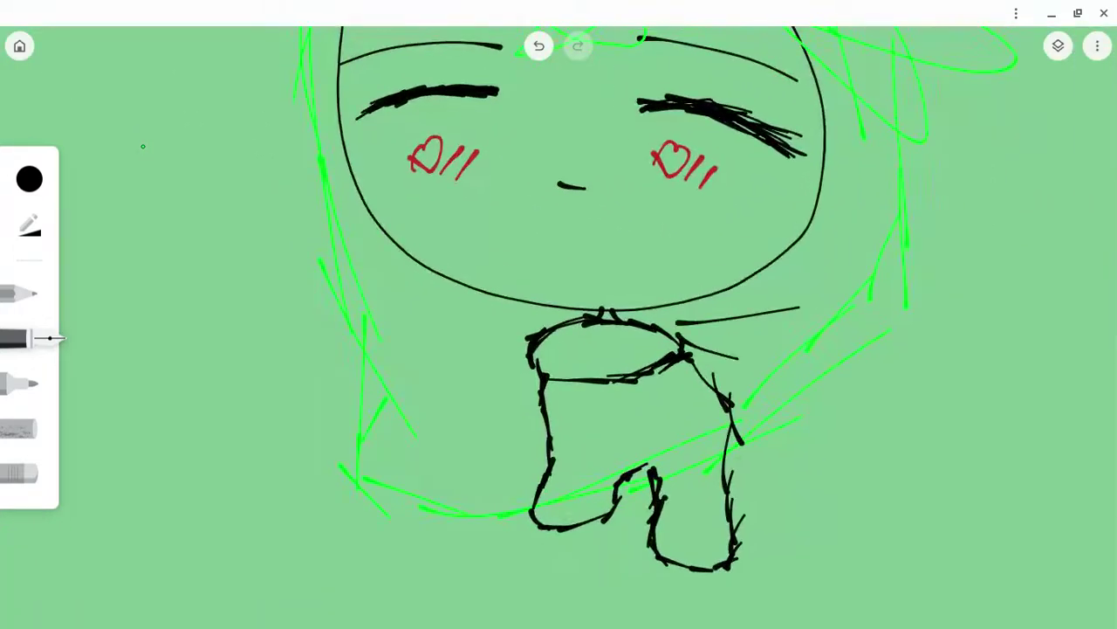
pyautogui.click(539, 46)
pyautogui.click(539, 47)
# Draw the right arm raised from the collar towards the cheek and the outer edge of the hanging left arm
pyautogui.moveTo(723, 330)
pyautogui.mouseDown()
pyautogui.moveTo(660, 372)
pyautogui.moveTo(794, 284)
pyautogui.mouseUp()
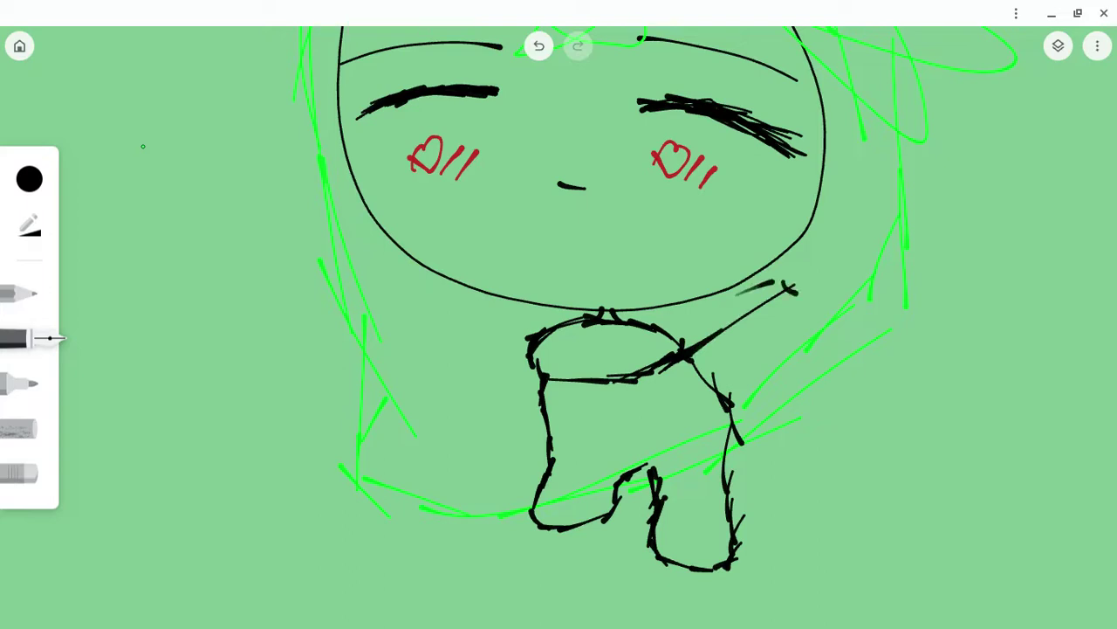
pyautogui.moveTo(736, 299); pyautogui.dragTo(713, 309)
pyautogui.moveTo(791, 283); pyautogui.dragTo(708, 336)
pyautogui.moveTo(760, 292); pyautogui.dragTo(683, 338)
pyautogui.moveTo(751, 288)
pyautogui.mouseDown()
pyautogui.moveTo(694, 324)
pyautogui.moveTo(696, 343)
pyautogui.mouseUp()
pyautogui.moveTo(527, 351); pyautogui.dragTo(497, 403)
pyautogui.moveTo(518, 352)
pyautogui.mouseDown()
pyautogui.moveTo(490, 424)
pyautogui.moveTo(499, 398)
pyautogui.mouseUp()
pyautogui.moveTo(512, 375); pyautogui.dragTo(501, 439)
pyautogui.moveTo(529, 358); pyautogui.dragTo(506, 442)
pyautogui.moveTo(531, 384)
pyautogui.mouseDown()
pyautogui.moveTo(515, 454)
pyautogui.moveTo(521, 422)
pyautogui.mouseUp()
pyautogui.moveTo(533, 379); pyautogui.dragTo(525, 444)
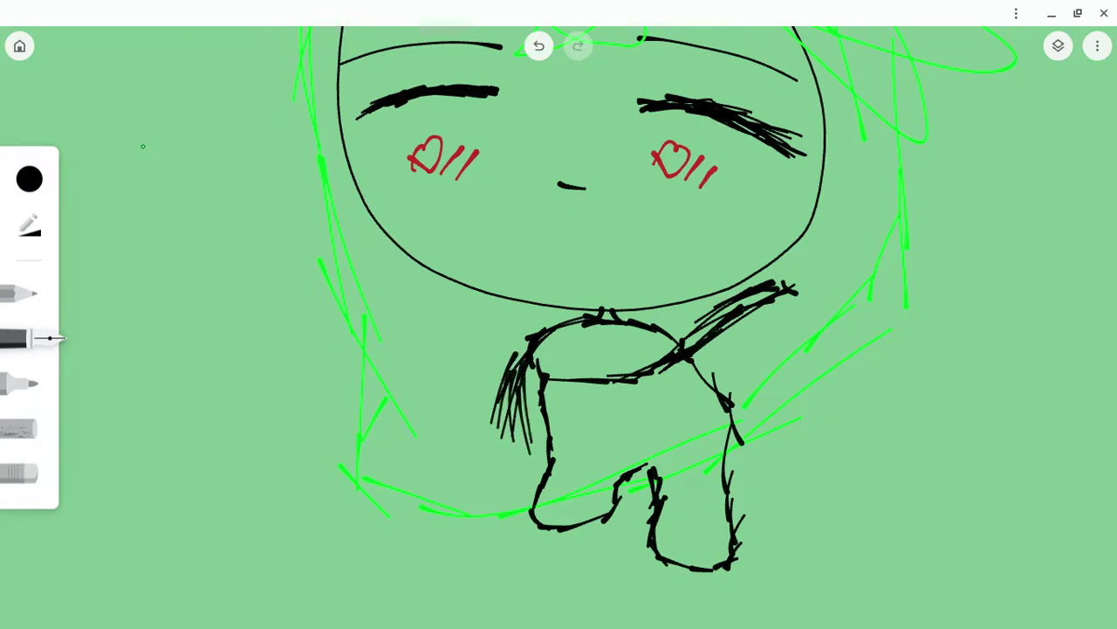
pyautogui.hotkey('ctrl', 'z')
pyautogui.hotkey('ctrl', 'z')
pyautogui.hotkey('ctrl', 'z')
pyautogui.hotkey('ctrl', 'z')
pyautogui.hotkey('ctrl', 'z')
pyautogui.hotkey('ctrl', 'z')
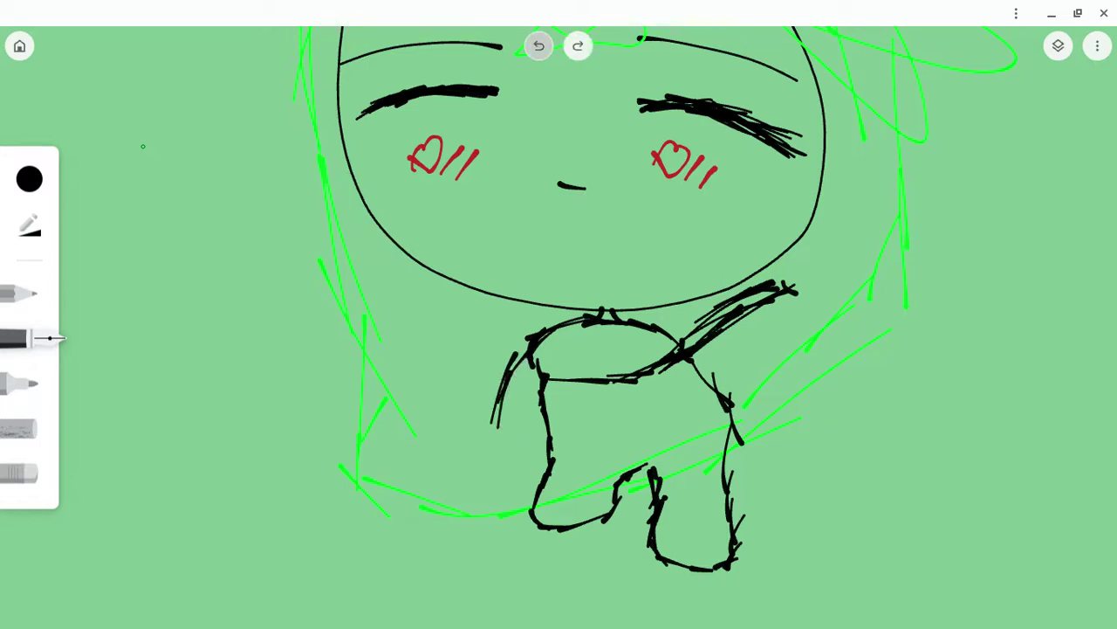
pyautogui.moveTo(532, 360); pyautogui.dragTo(529, 455)
pyautogui.click(538, 47)
# Close the end of the left arm with a slanted cuff and add a row of pointed fingers beneath it
pyautogui.moveTo(506, 436); pyautogui.dragTo(529, 456)
pyautogui.moveTo(491, 408); pyautogui.dragTo(548, 463)
pyautogui.scroll(5, 395, 484)
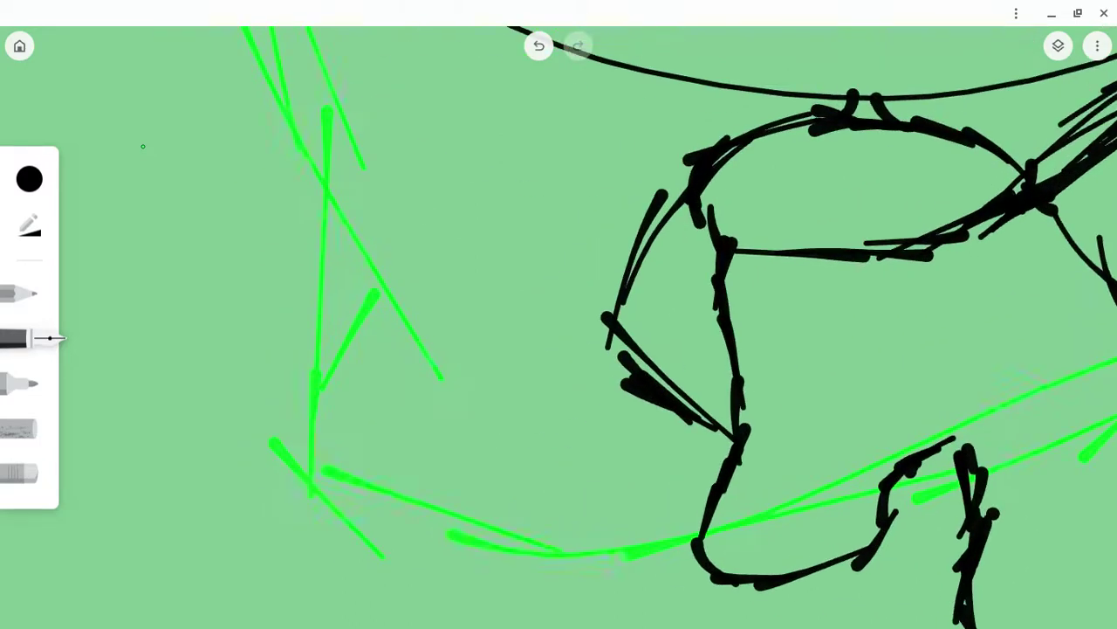
pyautogui.moveTo(615, 333)
pyautogui.mouseDown()
pyautogui.moveTo(596, 395)
pyautogui.moveTo(625, 371)
pyautogui.moveTo(626, 422)
pyautogui.moveTo(683, 398)
pyautogui.mouseUp()
pyautogui.moveTo(677, 410)
pyautogui.mouseDown()
pyautogui.moveTo(669, 462)
pyautogui.moveTo(717, 435)
pyautogui.moveTo(699, 486)
pyautogui.moveTo(732, 436)
pyautogui.mouseUp()
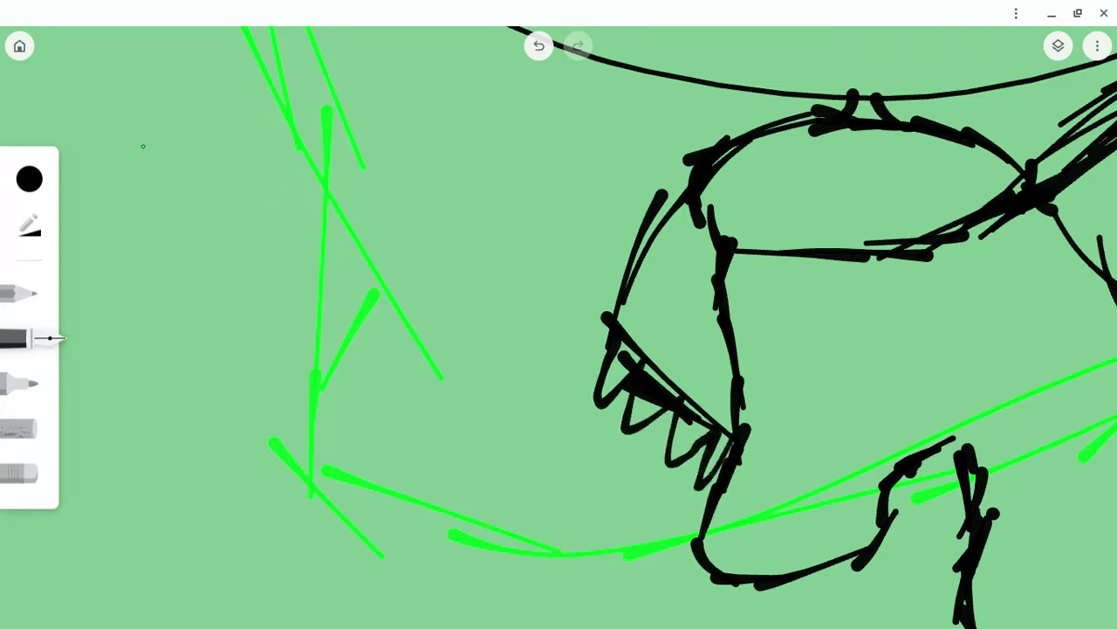
# Draw a tilted rectangular box around the left hand's fingers and hand-letter the first row of black text on it
pyautogui.moveTo(538, 301); pyautogui.dragTo(615, 367)
pyautogui.moveTo(539, 301)
pyautogui.mouseDown()
pyautogui.moveTo(479, 389)
pyautogui.moveTo(602, 485)
pyautogui.moveTo(699, 511)
pyautogui.moveTo(728, 445)
pyautogui.mouseUp()
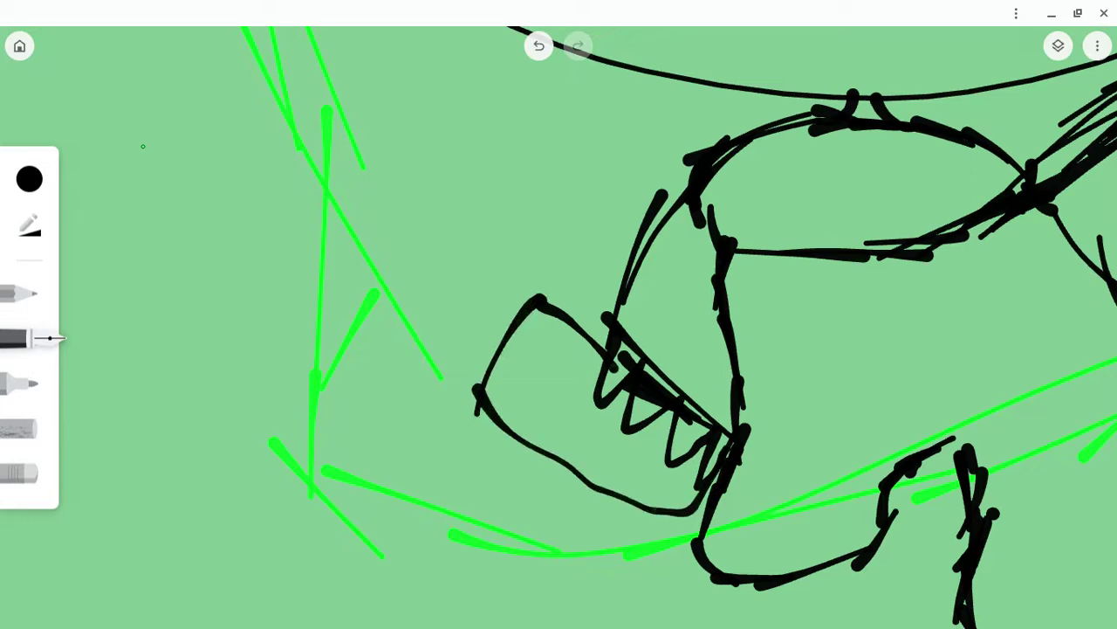
pyautogui.scroll(8, 559, 402)
pyautogui.scroll(-4, 558, 401)
pyautogui.moveTo(438, 359); pyautogui.dragTo(473, 423)
pyautogui.moveTo(520, 339)
pyautogui.mouseDown()
pyautogui.moveTo(501, 281)
pyautogui.moveTo(574, 268)
pyautogui.moveTo(598, 225)
pyautogui.moveTo(621, 249)
pyautogui.mouseUp()
pyautogui.moveTo(585, 281); pyautogui.dragTo(515, 323)
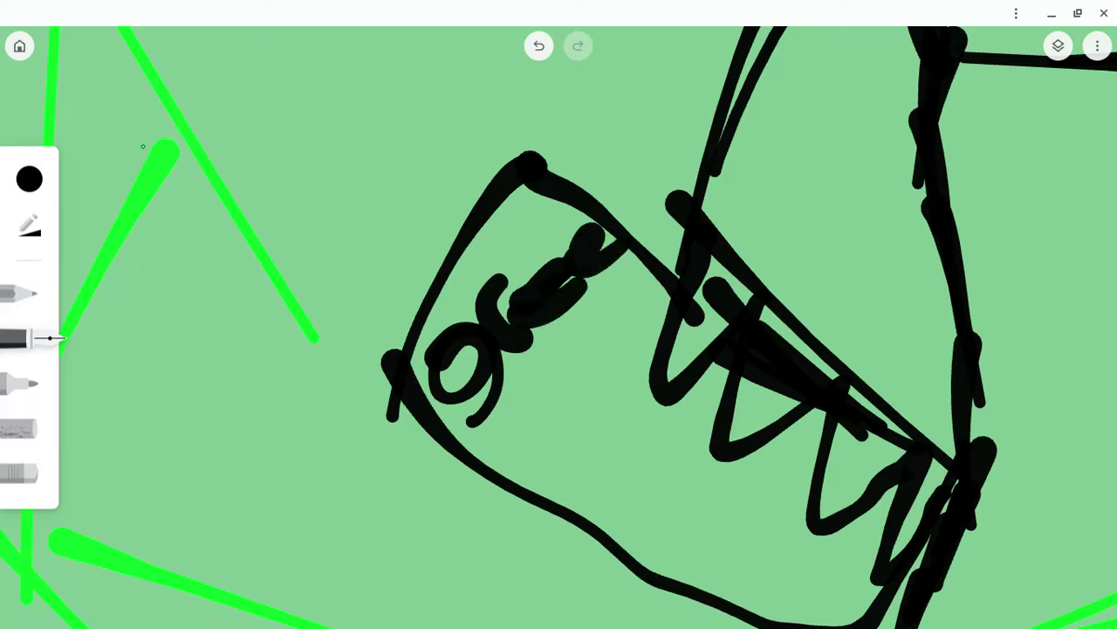
# Hand-letter two more rows of slanted black text on the box beneath the first row
pyautogui.moveTo(525, 417)
pyautogui.mouseDown()
pyautogui.moveTo(499, 476)
pyautogui.moveTo(534, 453)
pyautogui.mouseUp()
pyautogui.moveTo(535, 411)
pyautogui.mouseDown()
pyautogui.moveTo(565, 358)
pyautogui.moveTo(545, 412)
pyautogui.mouseUp()
pyautogui.moveTo(559, 347); pyautogui.dragTo(602, 385)
pyautogui.moveTo(601, 312)
pyautogui.mouseDown()
pyautogui.moveTo(634, 333)
pyautogui.moveTo(675, 267)
pyautogui.mouseUp()
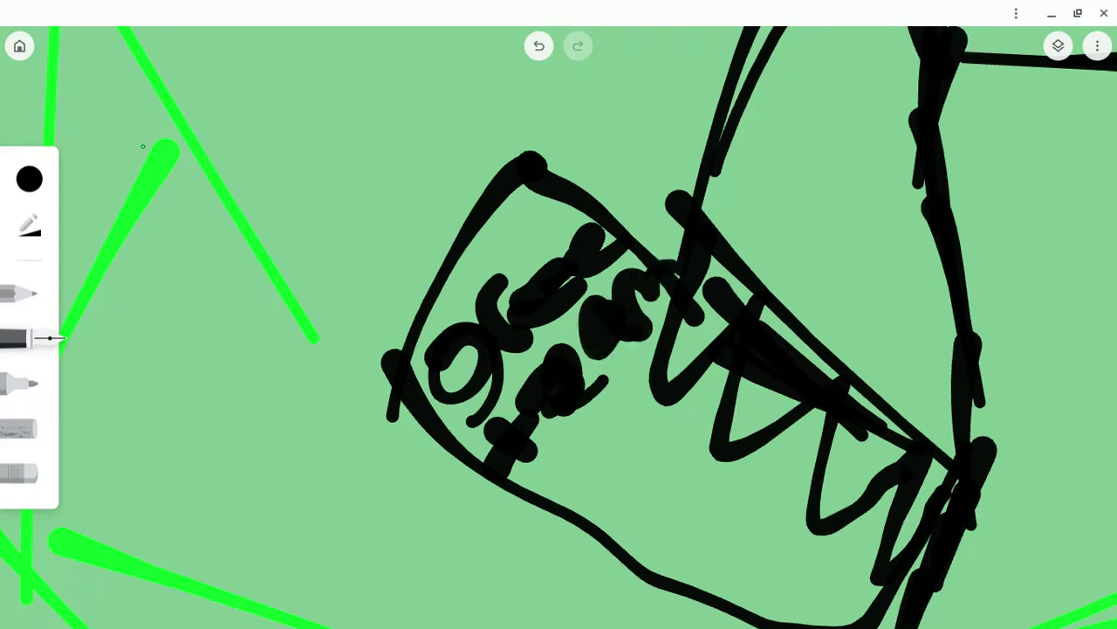
pyautogui.moveTo(567, 471); pyautogui.dragTo(657, 498)
pyautogui.moveTo(627, 414); pyautogui.dragTo(585, 472)
pyautogui.moveTo(611, 424)
pyautogui.mouseDown()
pyautogui.moveTo(646, 482)
pyautogui.moveTo(655, 456)
pyautogui.mouseUp()
pyautogui.moveTo(653, 417); pyautogui.dragTo(712, 475)
pyautogui.moveTo(672, 397); pyautogui.dragTo(709, 445)
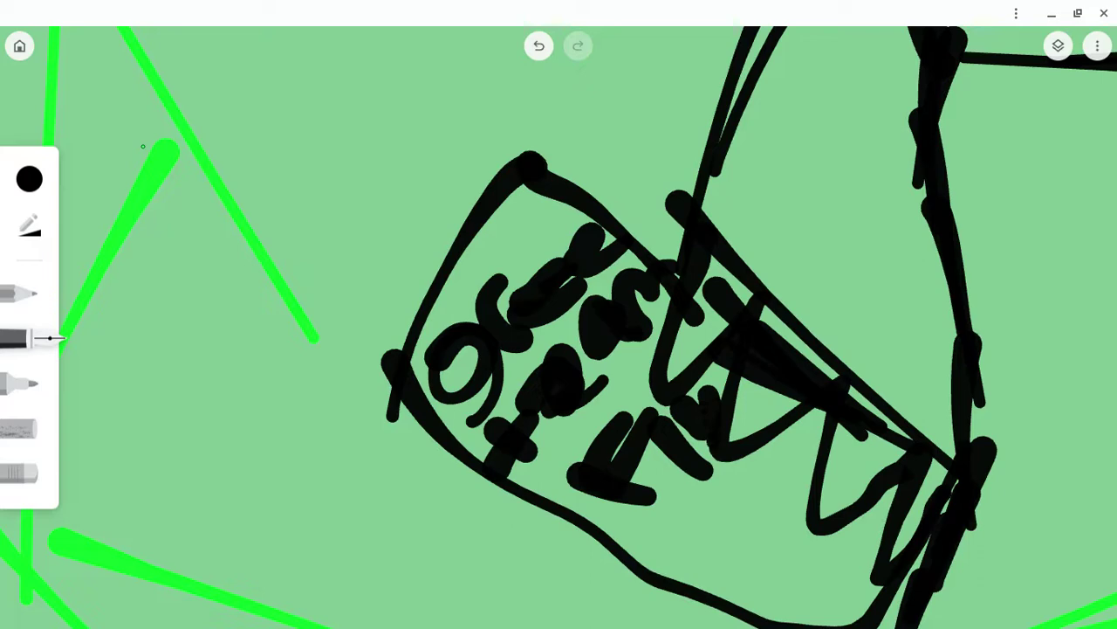
# Add the last row of black lettering along the lower edge of the box
pyautogui.moveTo(690, 489); pyautogui.dragTo(667, 546)
pyautogui.moveTo(672, 552); pyautogui.dragTo(709, 537)
pyautogui.moveTo(735, 479); pyautogui.dragTo(711, 536)
pyautogui.moveTo(779, 462)
pyautogui.mouseDown()
pyautogui.moveTo(738, 506)
pyautogui.moveTo(779, 518)
pyautogui.mouseUp()
pyautogui.moveTo(739, 552)
pyautogui.mouseDown()
pyautogui.moveTo(794, 612)
pyautogui.moveTo(831, 579)
pyautogui.mouseUp()
pyautogui.click(800, 561)
pyautogui.moveTo(793, 512); pyautogui.dragTo(813, 574)
# Set the pen colour to reddish brown #743434 and draw a half-moon shape at the end of the raised right arm
pyautogui.scroll(-4, 797, 493)
pyautogui.scroll(-8, 558, 328)
pyautogui.scroll(8, 558, 327)
pyautogui.scroll(5, 143, 145)
pyautogui.hscroll(8, 143, 145)
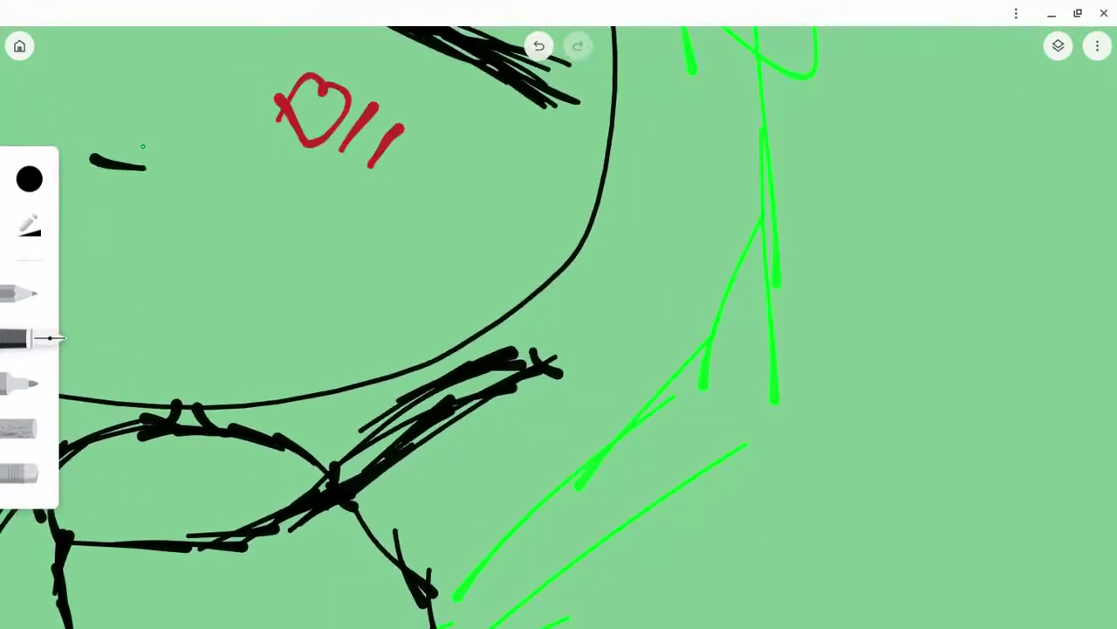
pyautogui.click(29, 179)
pyautogui.click(324, 213)
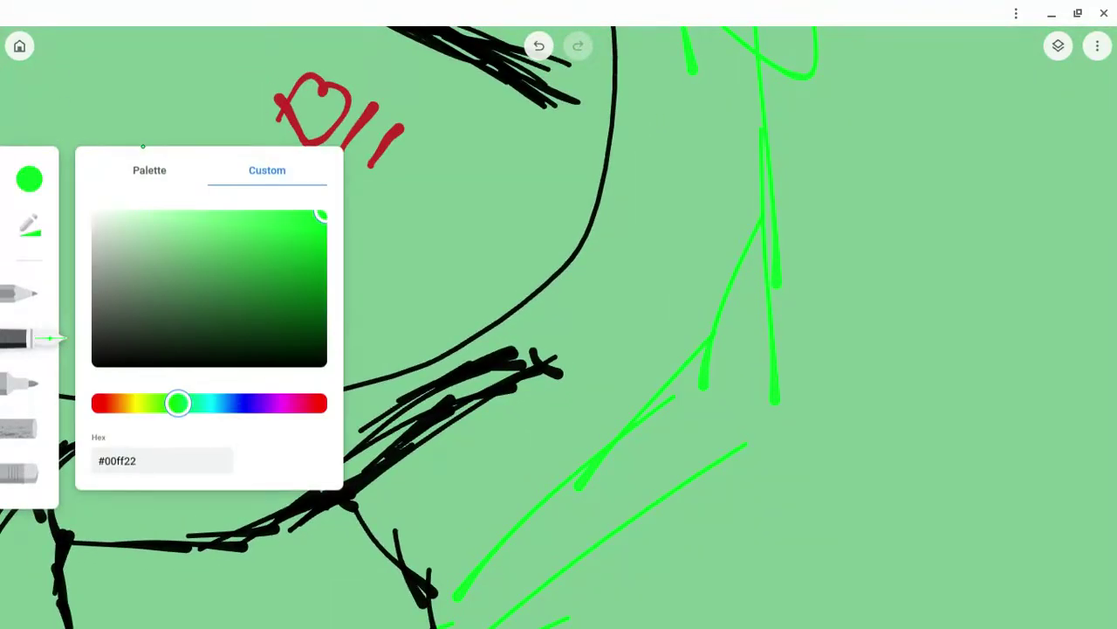
pyautogui.moveTo(178, 402); pyautogui.dragTo(317, 402)
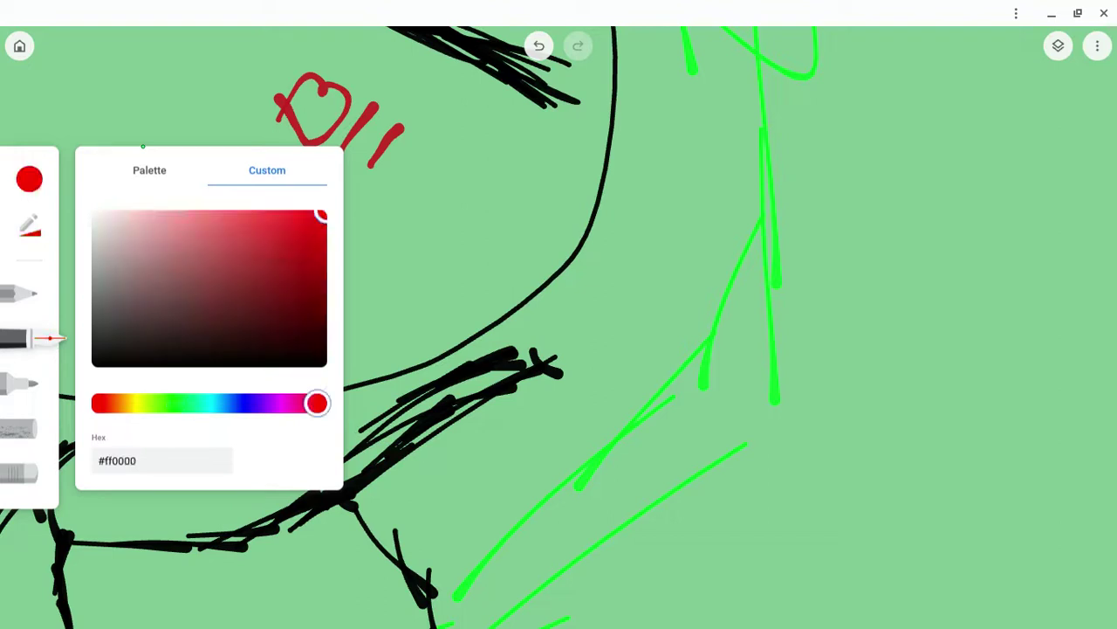
pyautogui.moveTo(112, 295); pyautogui.dragTo(222, 295)
pyautogui.click(526, 323)
pyautogui.moveTo(526, 323)
pyautogui.mouseDown()
pyautogui.moveTo(546, 480)
pyautogui.moveTo(611, 464)
pyautogui.moveTo(506, 293)
pyautogui.moveTo(476, 328)
pyautogui.moveTo(556, 437)
pyautogui.moveTo(585, 313)
pyautogui.moveTo(520, 347)
pyautogui.mouseUp()
pyautogui.click(539, 45)
# Set the pen colour to mint green #00ff73 and scribble a small filled patch just above the raised hand
pyautogui.click(28, 178)
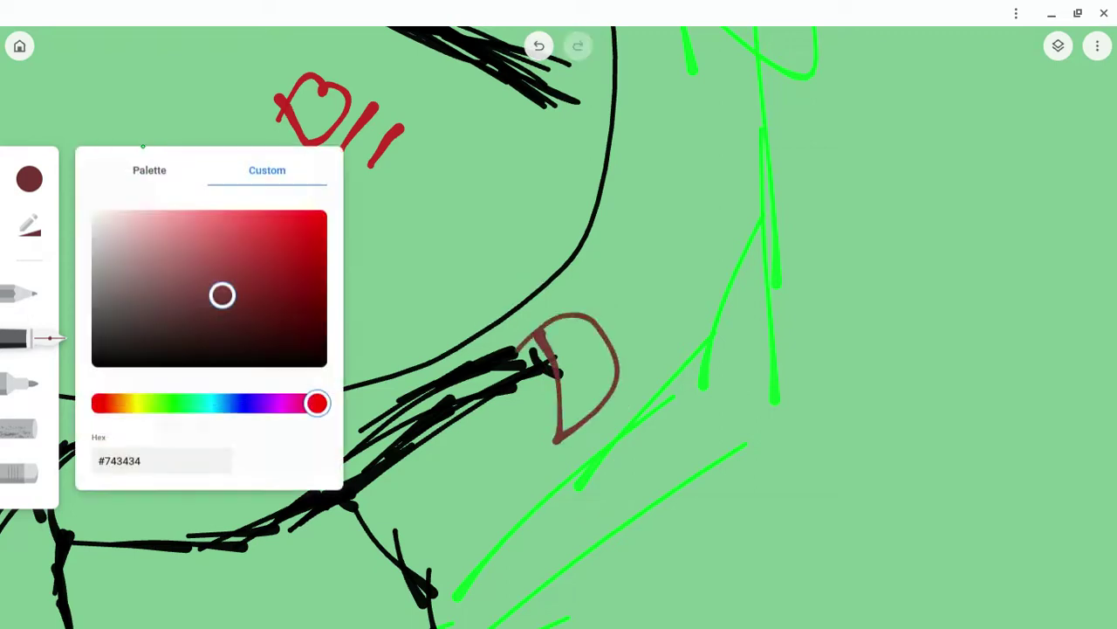
pyautogui.click(189, 403)
pyautogui.moveTo(304, 213); pyautogui.dragTo(326, 211)
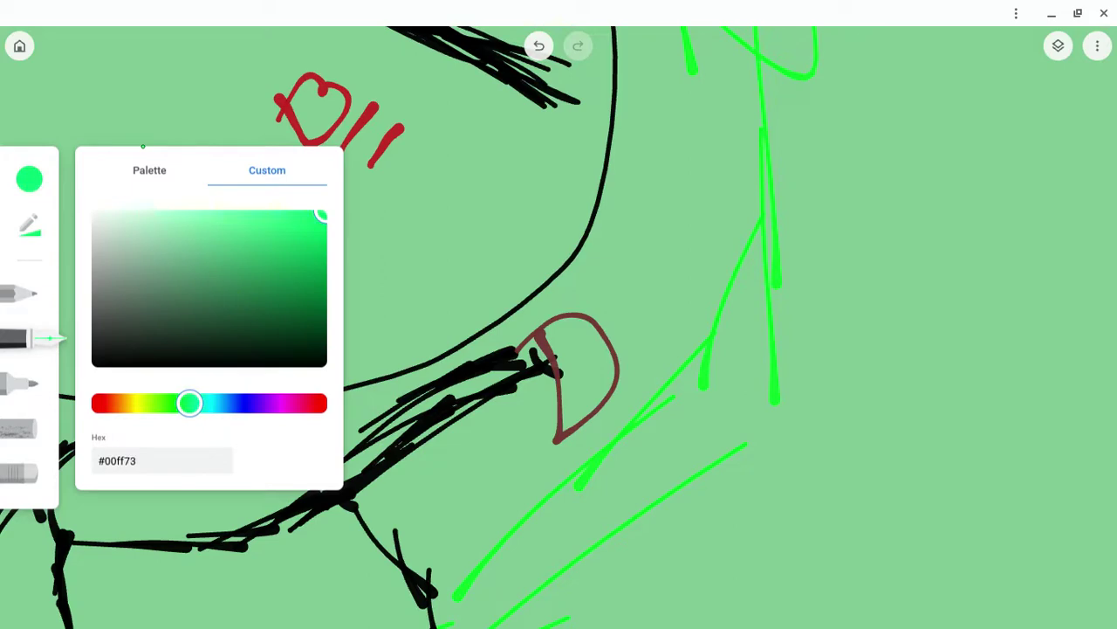
pyautogui.moveTo(536, 333)
pyautogui.mouseDown()
pyautogui.moveTo(572, 302)
pyautogui.moveTo(508, 340)
pyautogui.moveTo(529, 306)
pyautogui.moveTo(515, 283)
pyautogui.moveTo(529, 255)
pyautogui.moveTo(530, 314)
pyautogui.mouseUp()
pyautogui.scroll(-5, 559, 327)
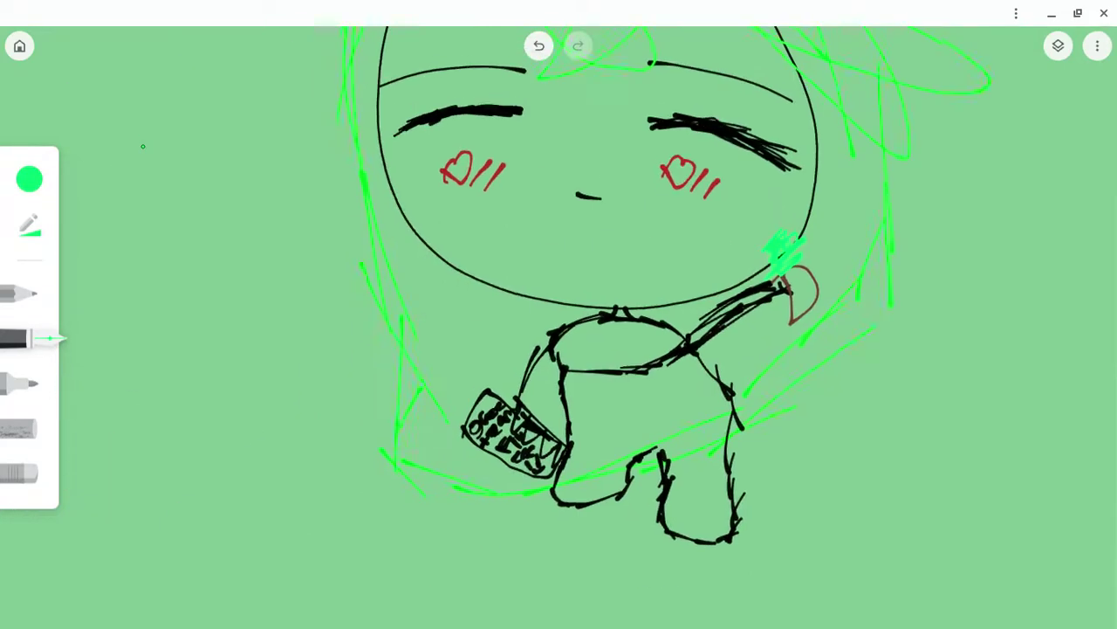
# Scribble large mint-green loops in the empty area below the character's feet
pyautogui.scroll(-5, 558, 327)
pyautogui.scroll(10, 559, 328)
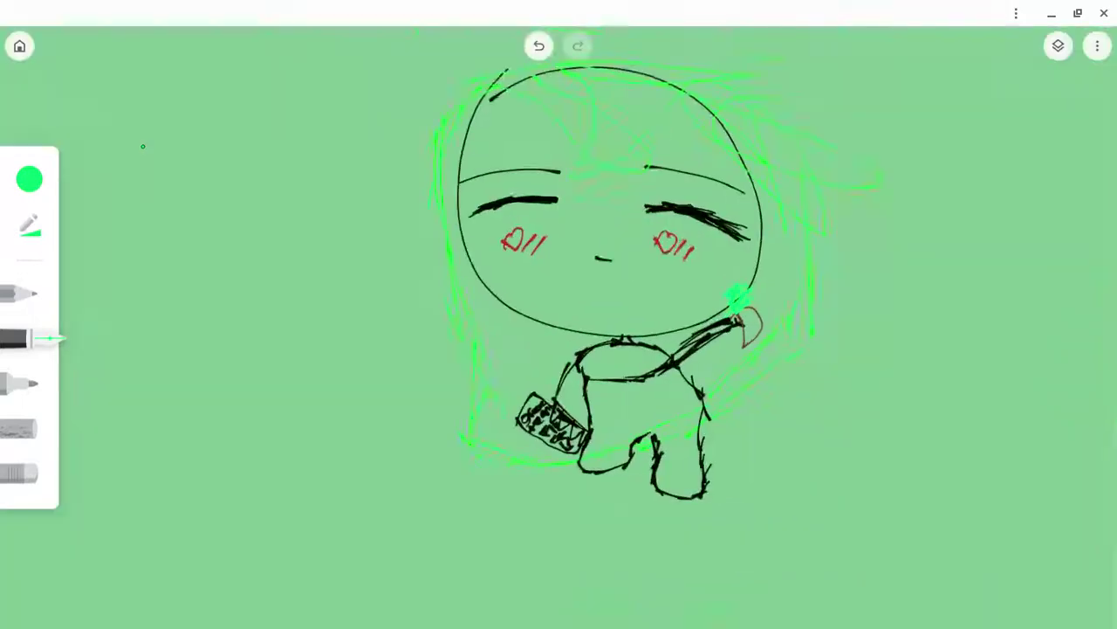
pyautogui.scroll(-7, 143, 147)
pyautogui.scroll(3, 143, 146)
pyautogui.scroll(-4, 143, 147)
pyautogui.scroll(5, 143, 146)
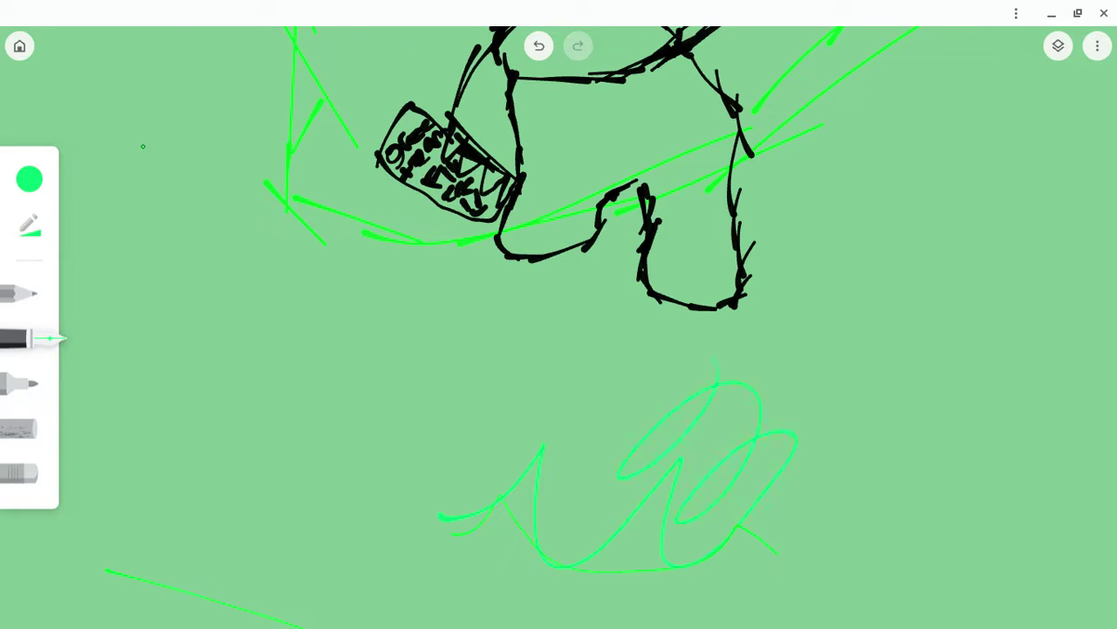
pyautogui.click(30, 225)
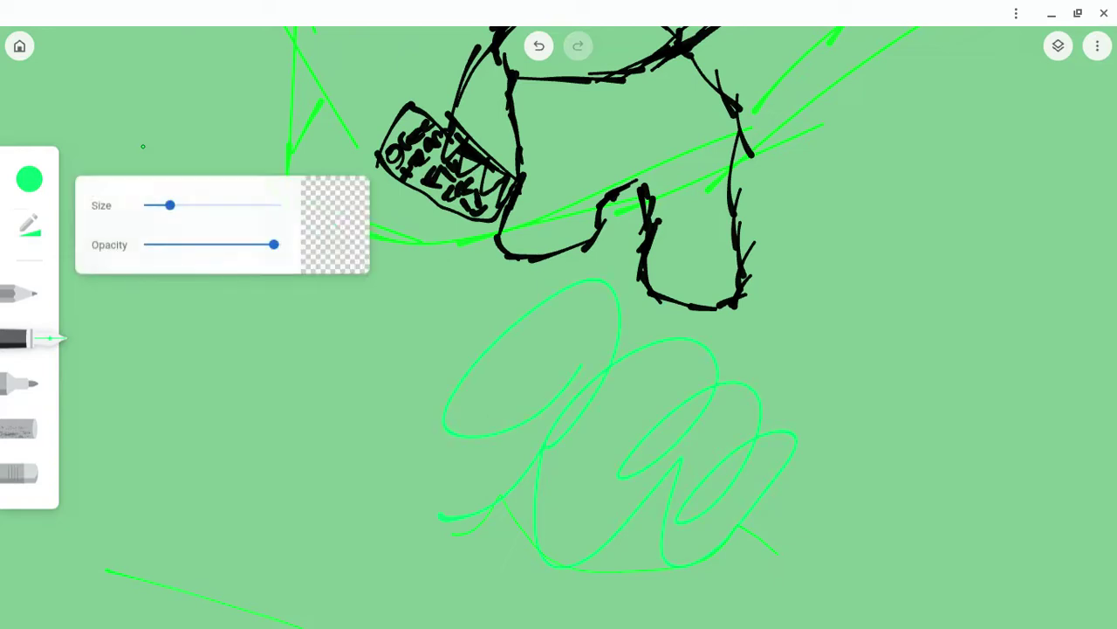
# Set the pen colour to darker green #049947 and scribble tall zigzags over the loops below the feet
pyautogui.click(30, 179)
pyautogui.click(320, 273)
pyautogui.moveTo(447, 328)
pyautogui.mouseDown()
pyautogui.moveTo(463, 488)
pyautogui.moveTo(576, 294)
pyautogui.mouseUp()
pyautogui.moveTo(577, 335)
pyautogui.mouseDown()
pyautogui.moveTo(751, 430)
pyautogui.moveTo(779, 490)
pyautogui.mouseUp()
# Set the pen to a dark muted green and draw a large circle around the scribbles beneath the feet
pyautogui.click(29, 179)
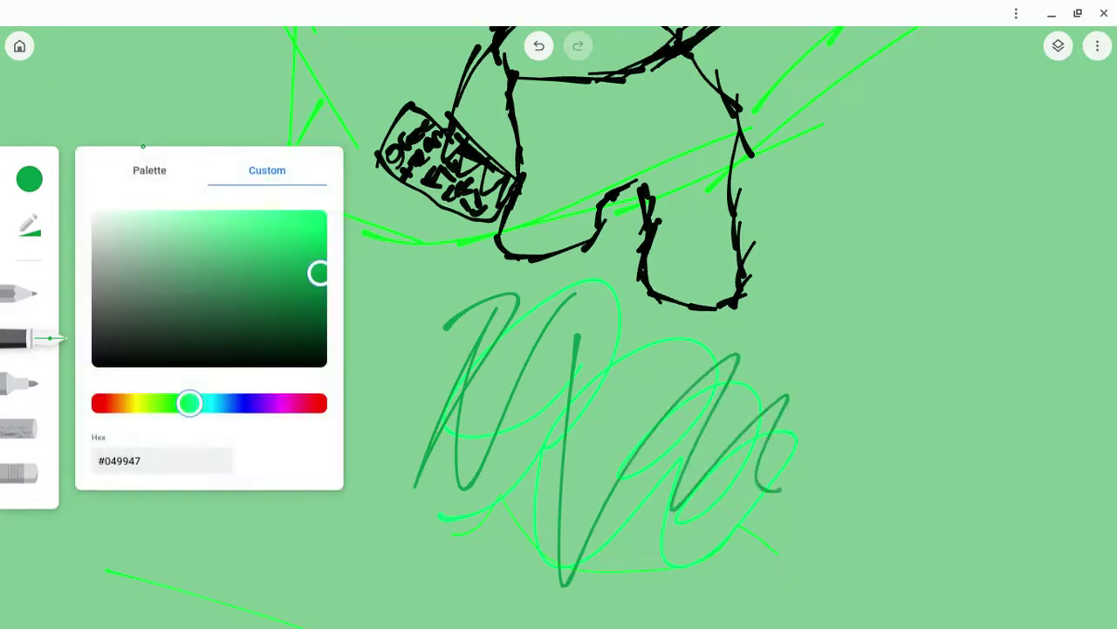
pyautogui.click(189, 311)
pyautogui.moveTo(502, 330)
pyautogui.mouseDown()
pyautogui.moveTo(523, 257)
pyautogui.moveTo(825, 419)
pyautogui.moveTo(734, 572)
pyautogui.moveTo(498, 253)
pyautogui.mouseUp()
pyautogui.scroll(-5, 143, 147)
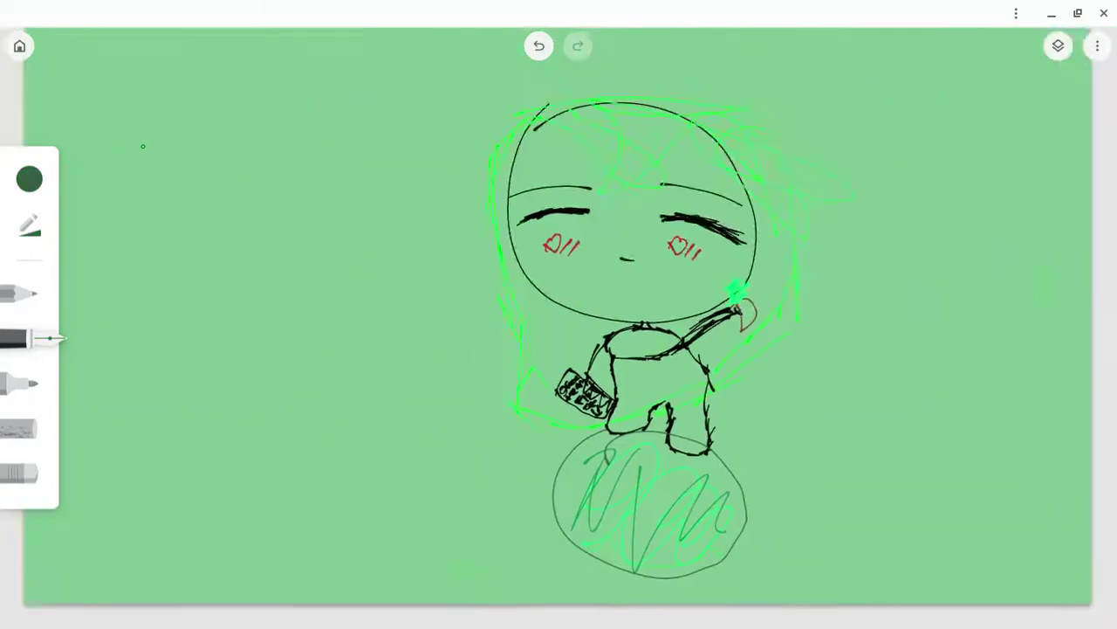
# Write the word "green" in large dark green letters in the empty area beside the character's raised hand
pyautogui.scroll(5, 143, 147)
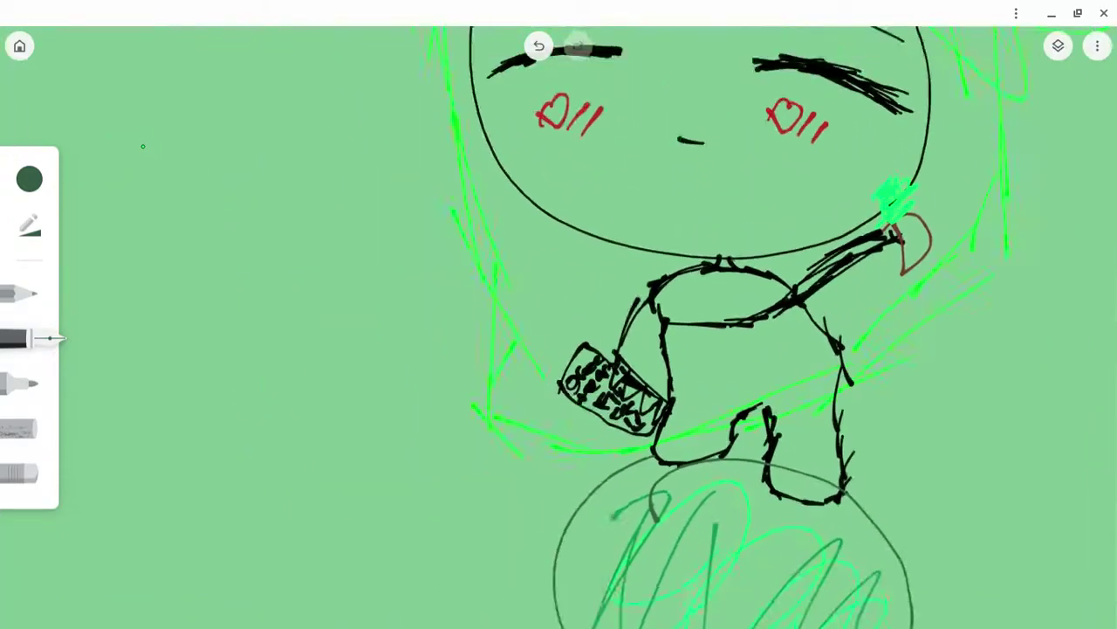
pyautogui.scroll(-10, 143, 146)
pyautogui.scroll(5, 143, 146)
pyautogui.scroll(4, 142, 145)
pyautogui.scroll(-3, 142, 146)
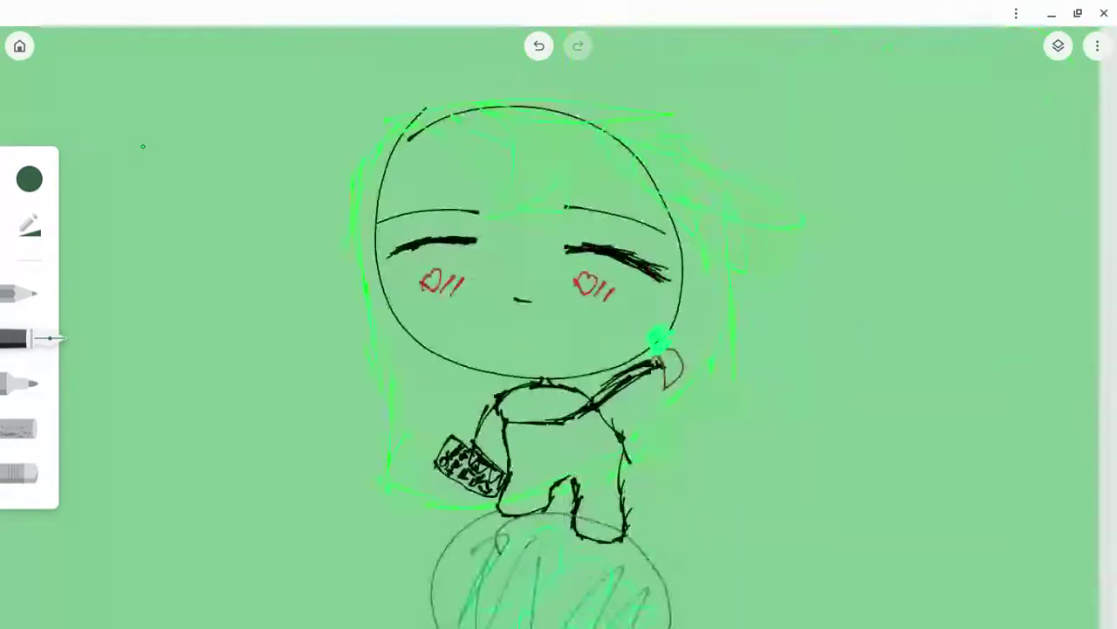
pyautogui.scroll(1, 143, 146)
pyautogui.moveTo(865, 336); pyautogui.dragTo(787, 485)
pyautogui.moveTo(923, 430); pyautogui.dragTo(963, 325)
pyautogui.moveTo(969, 413); pyautogui.dragTo(1004, 408)
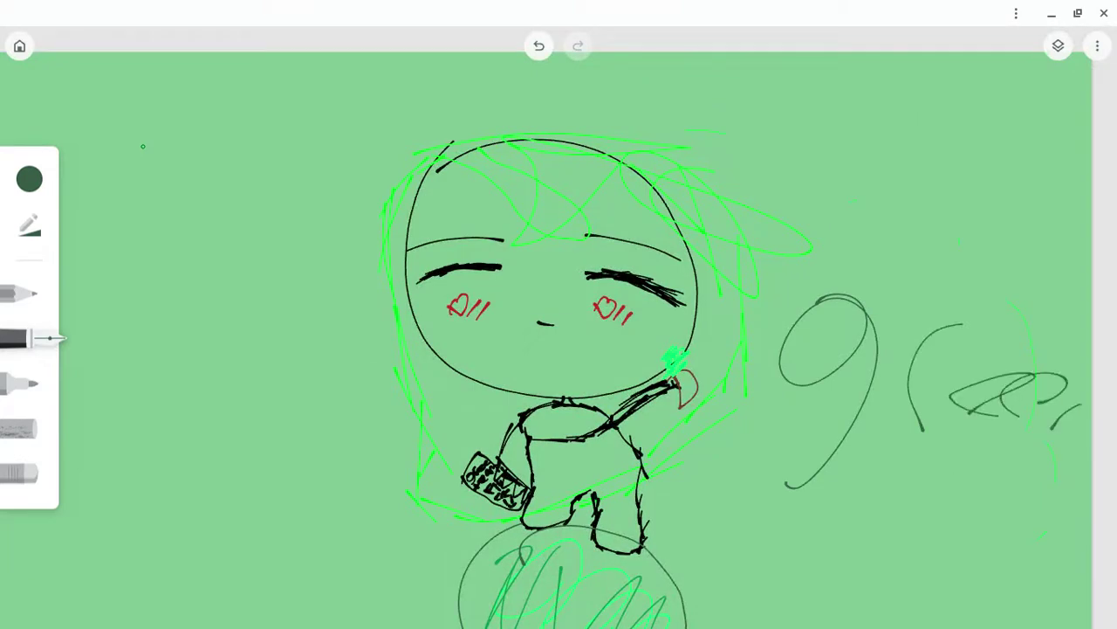
# Write "team" beneath the word "green", redoing the letter M and undoing the stray stroke across the lettering
pyautogui.moveTo(801, 552); pyautogui.dragTo(887, 543)
pyautogui.moveTo(905, 543)
pyautogui.mouseDown()
pyautogui.moveTo(931, 532)
pyautogui.moveTo(944, 576)
pyautogui.mouseUp()
pyautogui.moveTo(978, 522)
pyautogui.mouseDown()
pyautogui.moveTo(971, 552)
pyautogui.moveTo(1017, 587)
pyautogui.mouseUp()
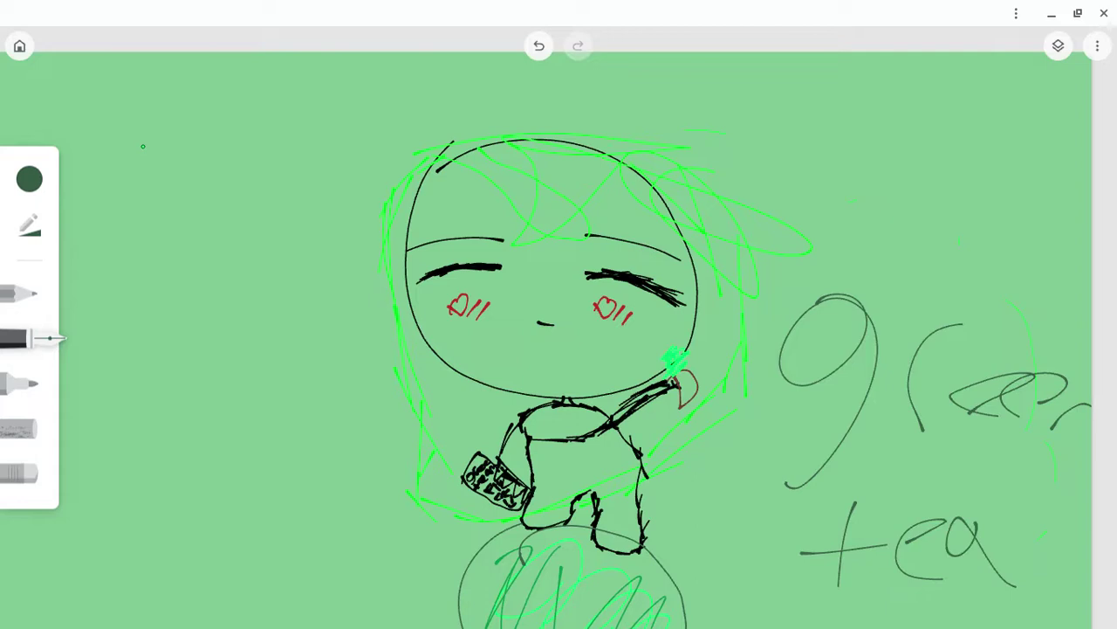
pyautogui.moveTo(1046, 496); pyautogui.dragTo(1091, 563)
pyautogui.click(538, 45)
pyautogui.click(538, 46)
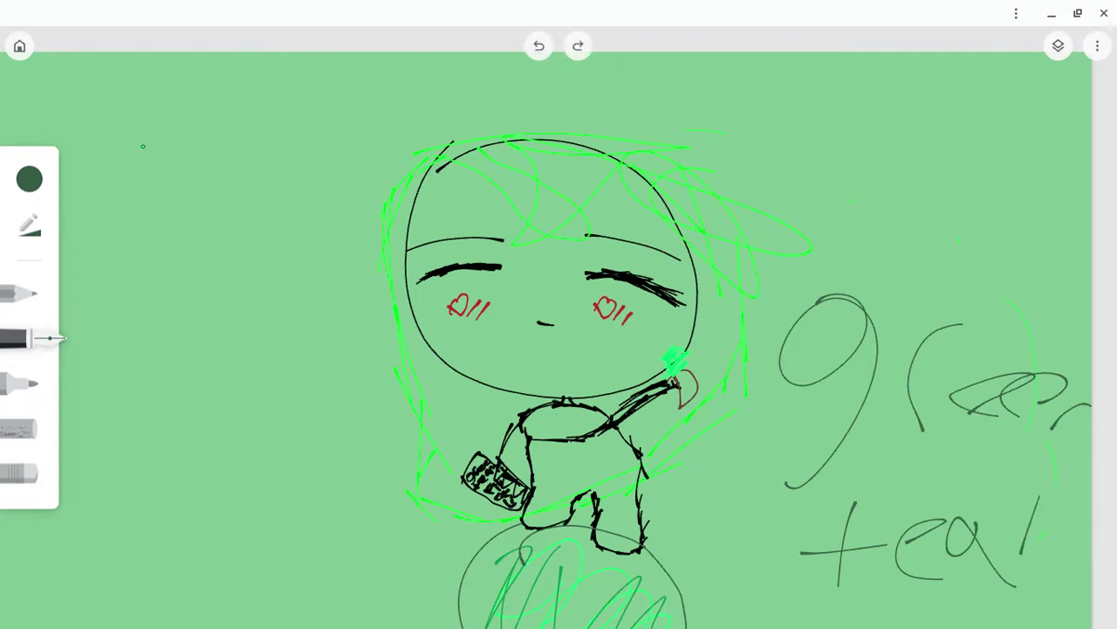
pyautogui.click(539, 45)
pyautogui.moveTo(1017, 598)
pyautogui.mouseDown()
pyautogui.moveTo(1044, 524)
pyautogui.moveTo(1085, 602)
pyautogui.mouseUp()
pyautogui.moveTo(969, 538); pyautogui.dragTo(993, 350)
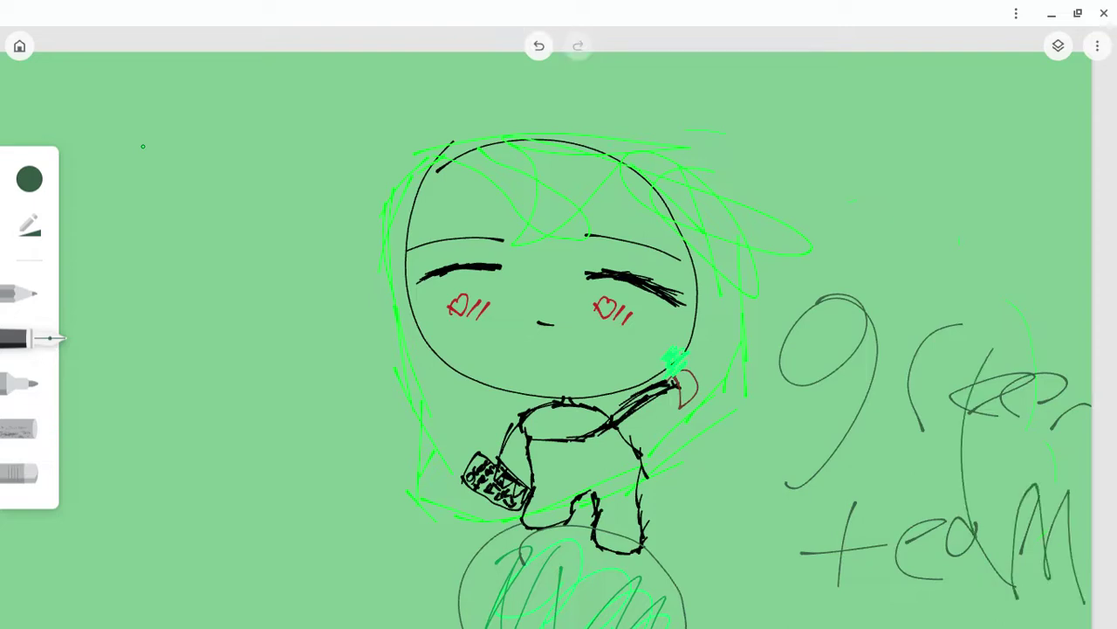
pyautogui.click(538, 45)
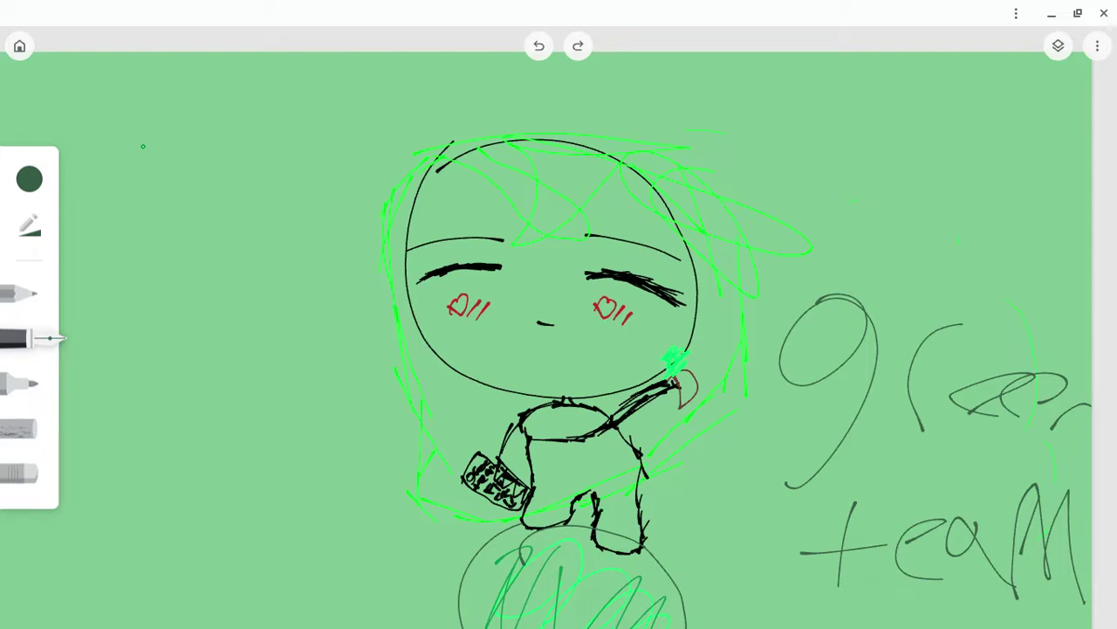
# Add a few dark green shading strokes between the body and the arm holding the lettered box
pyautogui.scroll(-5, 143, 147)
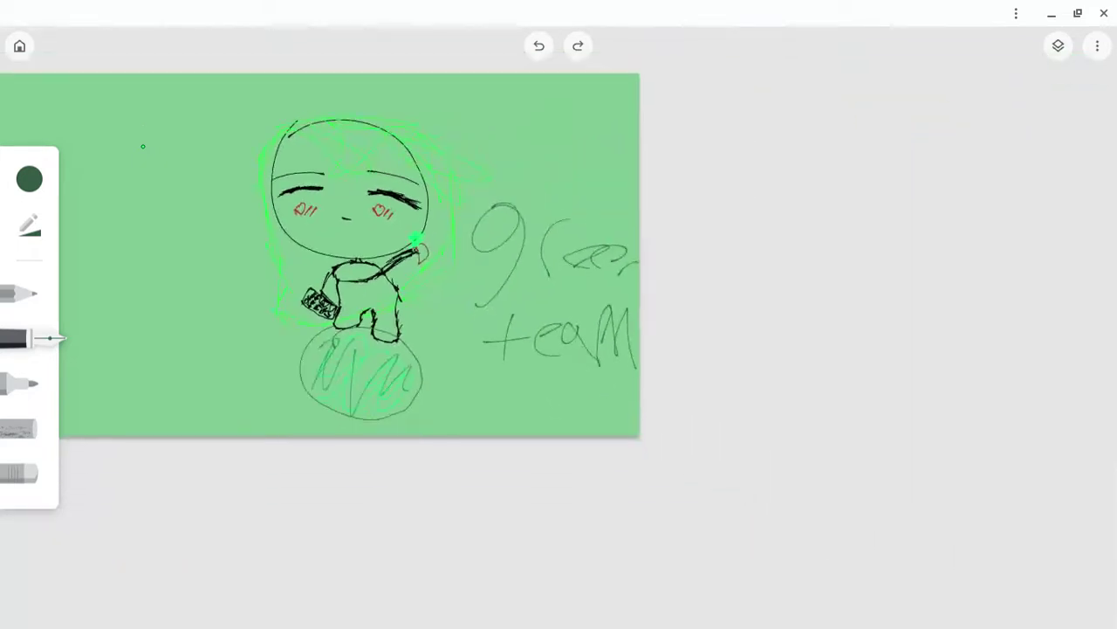
pyautogui.scroll(3, 143, 147)
pyautogui.scroll(6, 142, 146)
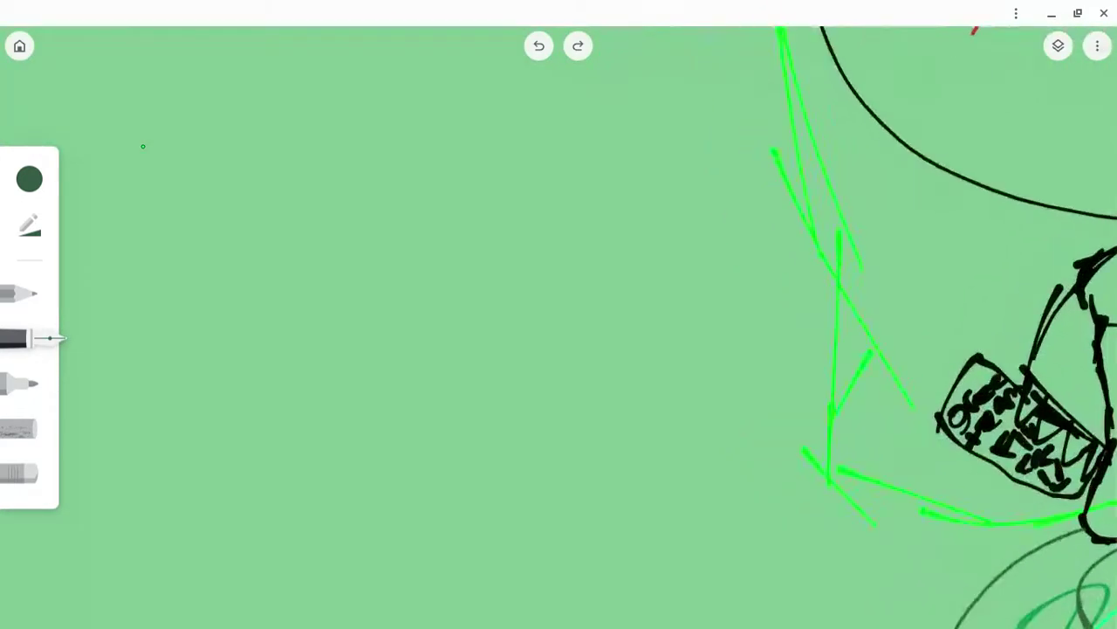
pyautogui.moveTo(775, 313); pyautogui.dragTo(731, 402)
pyautogui.moveTo(782, 325)
pyautogui.mouseDown()
pyautogui.moveTo(735, 436)
pyautogui.moveTo(810, 475)
pyautogui.moveTo(751, 417)
pyautogui.mouseUp()
pyautogui.moveTo(759, 356); pyautogui.dragTo(791, 457)
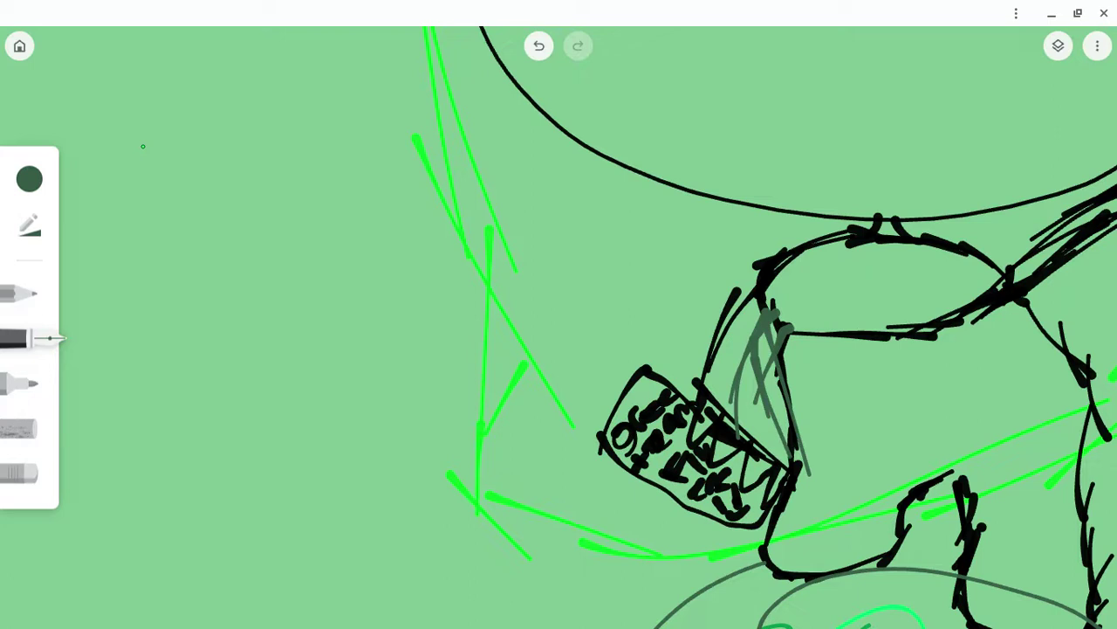
# Write "afk (srry)" in dark green on two lines in the empty area beside the head
pyautogui.scroll(-5, 143, 146)
pyautogui.scroll(5, 143, 146)
pyautogui.moveTo(199, 229)
pyautogui.mouseDown()
pyautogui.moveTo(299, 277)
pyautogui.moveTo(310, 300)
pyautogui.mouseUp()
pyautogui.moveTo(336, 164)
pyautogui.mouseDown()
pyautogui.moveTo(348, 275)
pyautogui.moveTo(394, 163)
pyautogui.mouseUp()
pyautogui.moveTo(321, 226); pyautogui.dragTo(379, 230)
pyautogui.moveTo(411, 166); pyautogui.dragTo(420, 258)
pyautogui.moveTo(428, 228); pyautogui.dragTo(473, 172)
pyautogui.moveTo(332, 328); pyautogui.dragTo(262, 401)
pyautogui.moveTo(356, 348); pyautogui.dragTo(393, 353)
pyautogui.moveTo(389, 401); pyautogui.dragTo(430, 358)
pyautogui.moveTo(442, 333); pyautogui.dragTo(454, 377)
pyautogui.moveTo(484, 335)
pyautogui.mouseDown()
pyautogui.moveTo(441, 418)
pyautogui.moveTo(521, 345)
pyautogui.moveTo(494, 428)
pyautogui.mouseUp()
pyautogui.moveTo(307, 320)
pyautogui.mouseDown()
pyautogui.moveTo(244, 365)
pyautogui.moveTo(272, 421)
pyautogui.mouseUp()
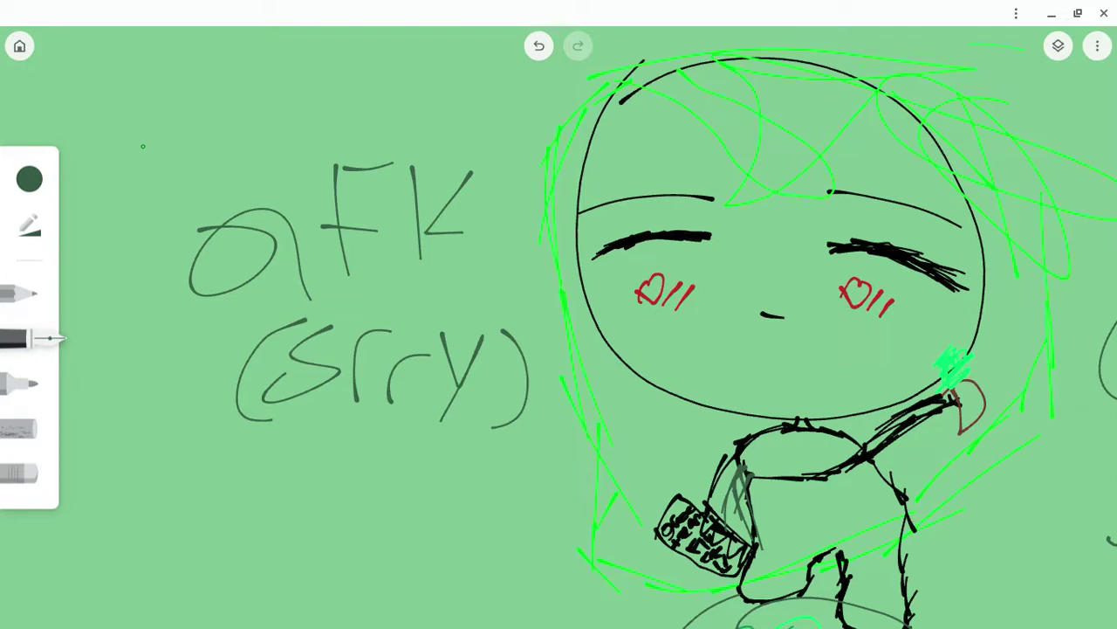
# Undo all the strokes of the "afk (srry)" note
pyautogui.hotkey('ctrl', 'z')
pyautogui.hotkey('ctrl', 'z')
pyautogui.hotkey('ctrl', 'z')
pyautogui.hotkey('ctrl', 'z')
pyautogui.hotkey('ctrl', 'z')
pyautogui.hotkey('ctrl', 'z')
pyautogui.hotkey('ctrl', 'z')
pyautogui.hotkey('ctrl', 'z')
pyautogui.hotkey('ctrl', 'z')
pyautogui.hotkey('ctrl', 'z')
pyautogui.hotkey('ctrl', 'z')
pyautogui.hotkey('ctrl', 'z')
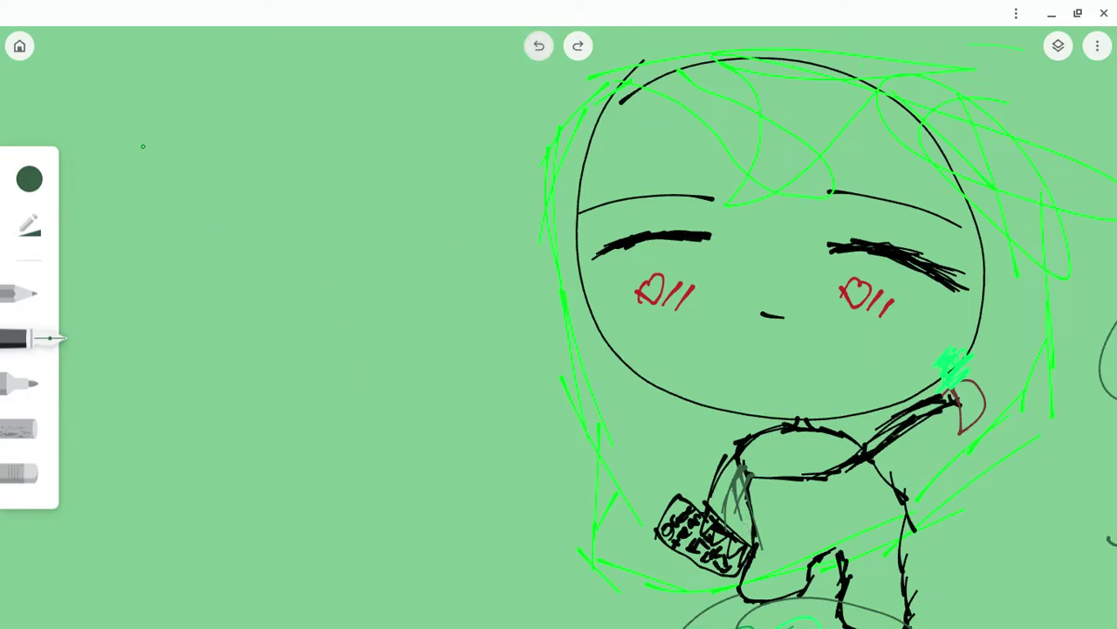
# Write "Back" in dark green in the empty area beside the face
pyautogui.moveTo(253, 201)
pyautogui.mouseDown()
pyautogui.moveTo(273, 345)
pyautogui.moveTo(266, 360)
pyautogui.mouseUp()
pyautogui.moveTo(370, 246)
pyautogui.mouseDown()
pyautogui.moveTo(319, 265)
pyautogui.moveTo(407, 316)
pyautogui.mouseUp()
pyautogui.moveTo(421, 252)
pyautogui.mouseDown()
pyautogui.moveTo(412, 292)
pyautogui.moveTo(447, 307)
pyautogui.mouseUp()
pyautogui.moveTo(455, 225); pyautogui.dragTo(480, 316)
pyautogui.moveTo(482, 247); pyautogui.dragTo(479, 322)
pyautogui.moveTo(466, 285); pyautogui.dragTo(522, 297)
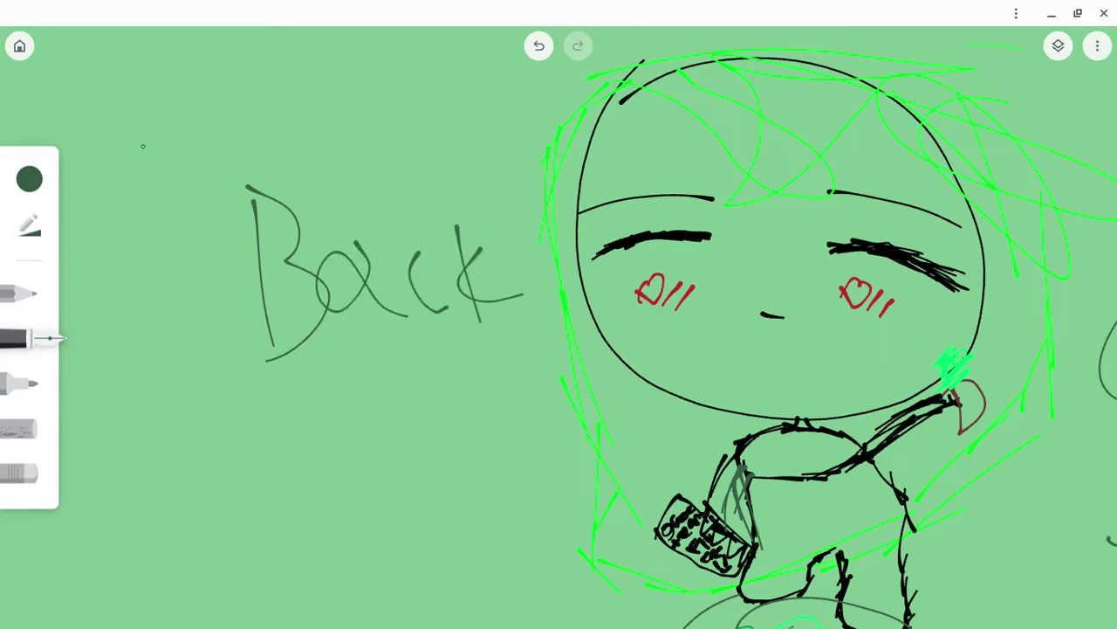
# Erase the handwritten word "Back" with the eraser
pyautogui.click(21, 473)
pyautogui.moveTo(286, 218); pyautogui.dragTo(297, 336)
pyautogui.moveTo(351, 262)
pyautogui.mouseDown()
pyautogui.moveTo(365, 293)
pyautogui.moveTo(480, 305)
pyautogui.mouseUp()
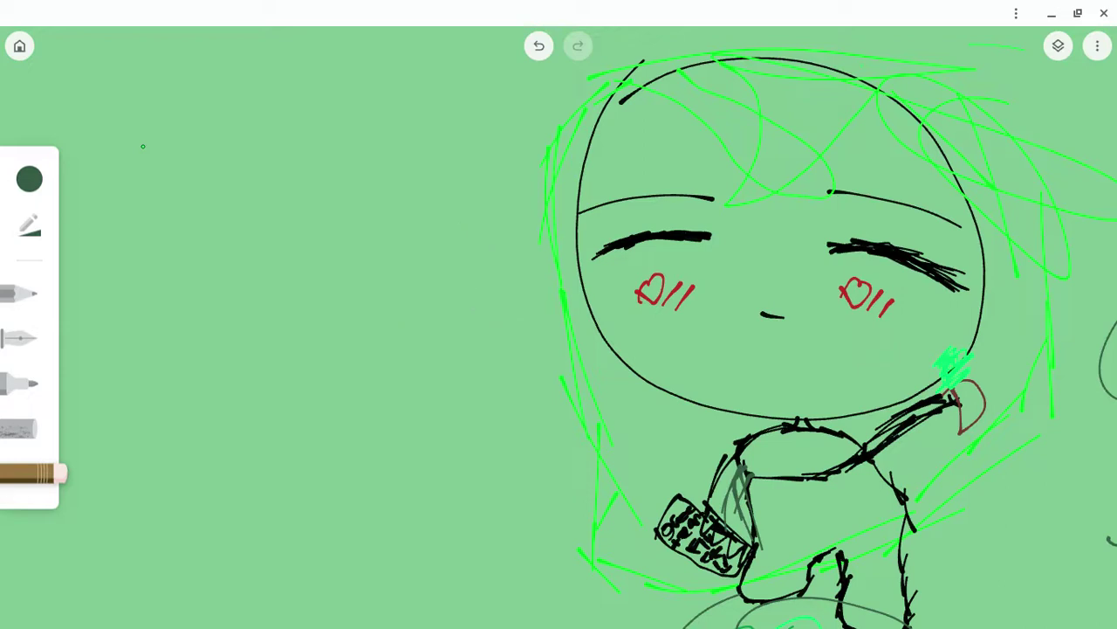
# Draw three dark green heart outlines with the pen in the empty area on the lettered box's side of the character
pyautogui.click(21, 338)
pyautogui.scroll(-5, 349, 279)
pyautogui.scroll(4, 349, 280)
pyautogui.scroll(2, 142, 145)
pyautogui.moveTo(328, 221)
pyautogui.mouseDown()
pyautogui.moveTo(437, 300)
pyautogui.moveTo(432, 430)
pyautogui.moveTo(474, 187)
pyautogui.moveTo(334, 229)
pyautogui.mouseUp()
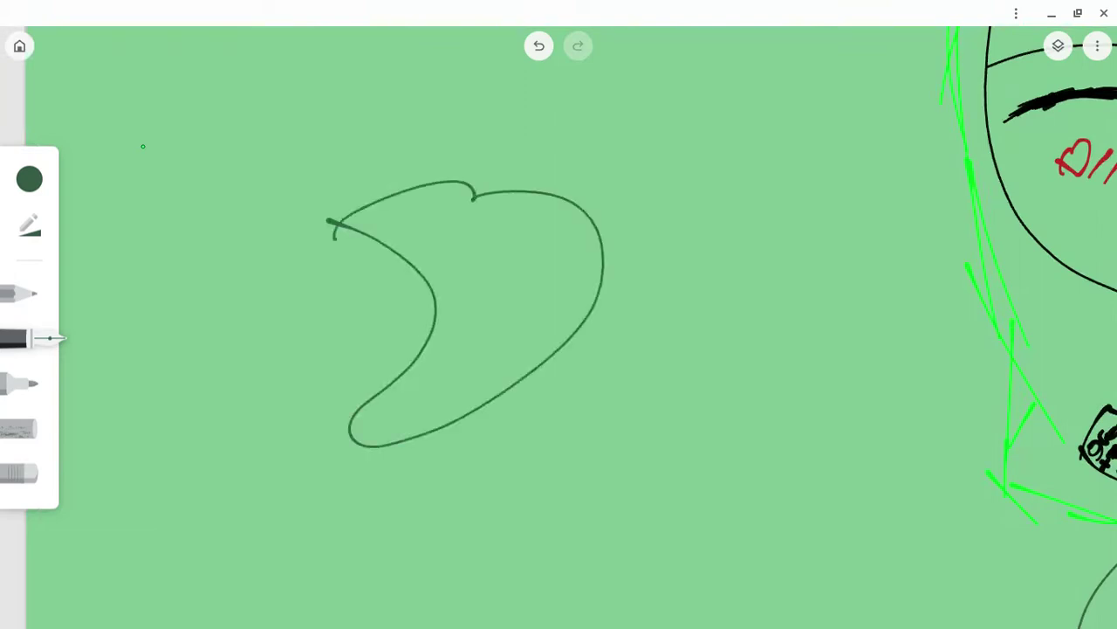
pyautogui.hotkey('ctrl', 'z')
pyautogui.moveTo(389, 167)
pyautogui.mouseDown()
pyautogui.moveTo(459, 227)
pyautogui.moveTo(629, 276)
pyautogui.moveTo(506, 114)
pyautogui.moveTo(456, 213)
pyautogui.mouseUp()
pyautogui.moveTo(707, 458)
pyautogui.mouseDown()
pyautogui.moveTo(814, 574)
pyautogui.moveTo(801, 428)
pyautogui.moveTo(760, 468)
pyautogui.mouseUp()
pyautogui.scroll(-3, 559, 314)
pyautogui.moveTo(159, 401)
pyautogui.mouseDown()
pyautogui.moveTo(232, 514)
pyautogui.moveTo(258, 392)
pyautogui.moveTo(174, 460)
pyautogui.mouseUp()
pyautogui.scroll(-3, 143, 146)
pyautogui.scroll(2, 144, 146)
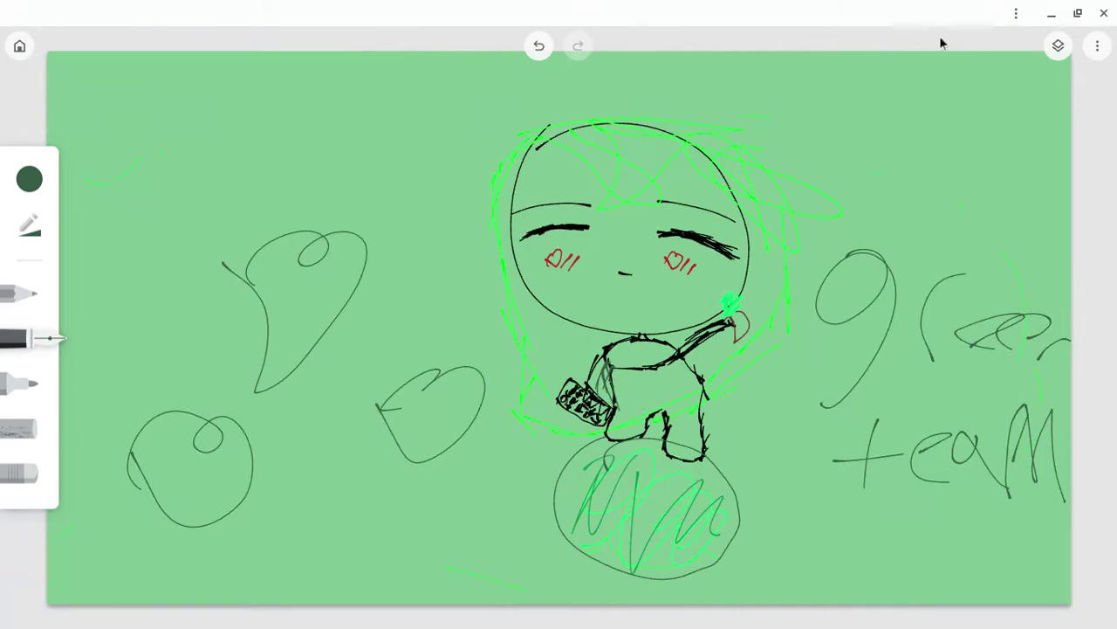
# Write "Cold Paint" in small dark green letters in the empty area above the "green team" lettering
pyautogui.scroll(2, 756, 54)
pyautogui.scroll(5, 756, 54)
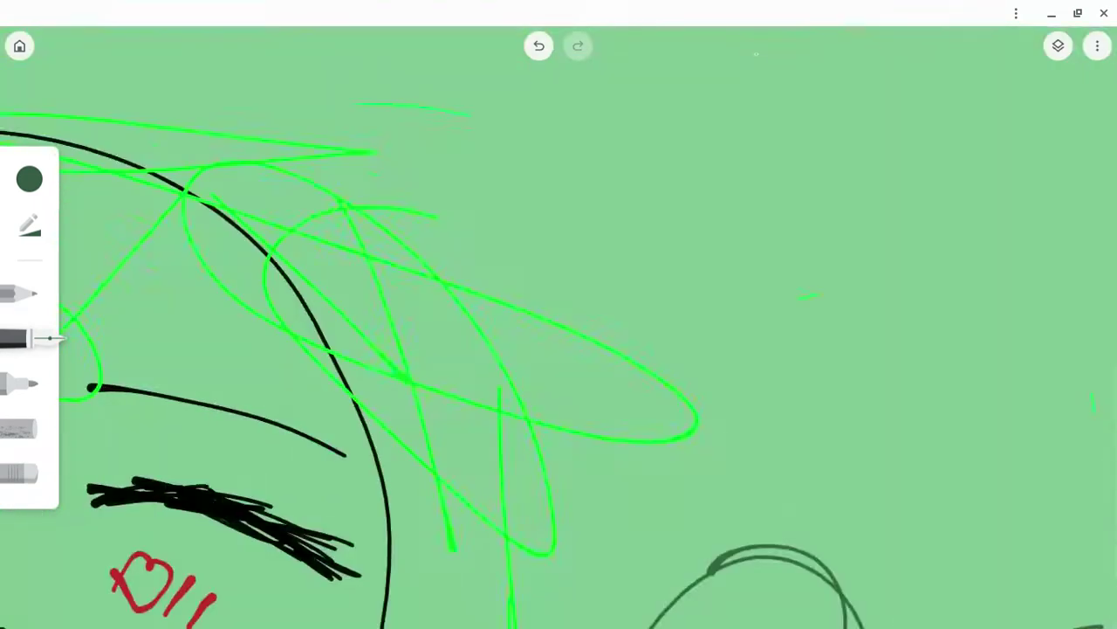
pyautogui.moveTo(604, 86); pyautogui.dragTo(550, 185)
pyautogui.moveTo(636, 95); pyautogui.dragTo(637, 98)
pyautogui.moveTo(699, 64); pyautogui.dragTo(670, 189)
pyautogui.moveTo(739, 50)
pyautogui.mouseDown()
pyautogui.moveTo(698, 155)
pyautogui.moveTo(771, 87)
pyautogui.mouseUp()
pyautogui.moveTo(829, 75); pyautogui.dragTo(809, 185)
pyautogui.moveTo(798, 91)
pyautogui.mouseDown()
pyautogui.moveTo(873, 121)
pyautogui.moveTo(824, 138)
pyautogui.mouseUp()
pyautogui.click(539, 46)
pyautogui.moveTo(880, 125)
pyautogui.mouseDown()
pyautogui.moveTo(859, 162)
pyautogui.moveTo(909, 184)
pyautogui.mouseUp()
pyautogui.moveTo(906, 122); pyautogui.dragTo(918, 186)
pyautogui.click(917, 100)
pyautogui.moveTo(951, 207)
pyautogui.mouseDown()
pyautogui.moveTo(971, 166)
pyautogui.moveTo(999, 211)
pyautogui.mouseUp()
pyautogui.moveTo(1039, 128); pyautogui.dragTo(1039, 209)
pyautogui.moveTo(1010, 173); pyautogui.dragTo(1046, 174)
# Write "From 2015)" in small dark green characters directly beneath "Cold Paint"
pyautogui.moveTo(535, 214); pyautogui.dragTo(543, 308)
pyautogui.moveTo(512, 232); pyautogui.dragTo(599, 222)
pyautogui.moveTo(508, 288); pyautogui.dragTo(587, 262)
pyautogui.moveTo(636, 216)
pyautogui.mouseDown()
pyautogui.moveTo(622, 305)
pyautogui.moveTo(698, 262)
pyautogui.moveTo(672, 237)
pyautogui.mouseUp()
pyautogui.moveTo(715, 299)
pyautogui.mouseDown()
pyautogui.moveTo(807, 257)
pyautogui.moveTo(812, 314)
pyautogui.mouseUp()
pyautogui.moveTo(876, 253)
pyautogui.mouseDown()
pyautogui.moveTo(908, 258)
pyautogui.moveTo(862, 342)
pyautogui.mouseUp()
pyautogui.moveTo(873, 325); pyautogui.dragTo(939, 307)
pyautogui.moveTo(988, 271)
pyautogui.mouseDown()
pyautogui.moveTo(964, 318)
pyautogui.moveTo(983, 276)
pyautogui.mouseUp()
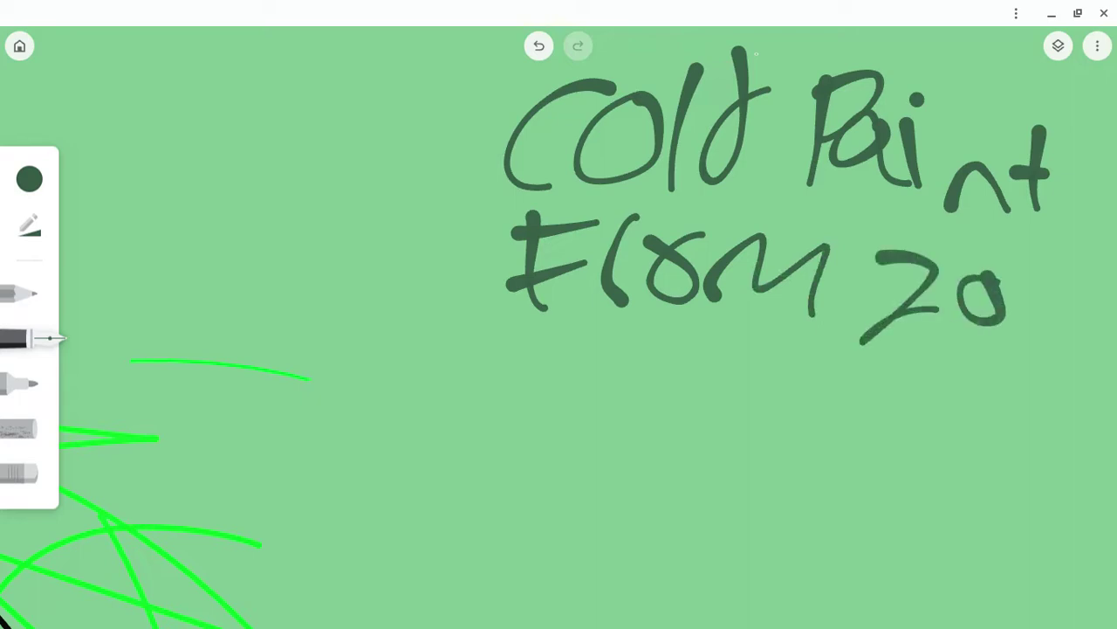
pyautogui.scroll(-3, 558, 328)
pyautogui.moveTo(517, 214); pyautogui.dragTo(515, 257)
pyautogui.moveTo(573, 215)
pyautogui.mouseDown()
pyautogui.moveTo(569, 246)
pyautogui.moveTo(529, 257)
pyautogui.mouseUp()
pyautogui.moveTo(595, 191)
pyautogui.mouseDown()
pyautogui.moveTo(599, 254)
pyautogui.moveTo(576, 267)
pyautogui.mouseUp()
pyautogui.scroll(-3, 718, 234)
pyautogui.scroll(-5, 559, 328)
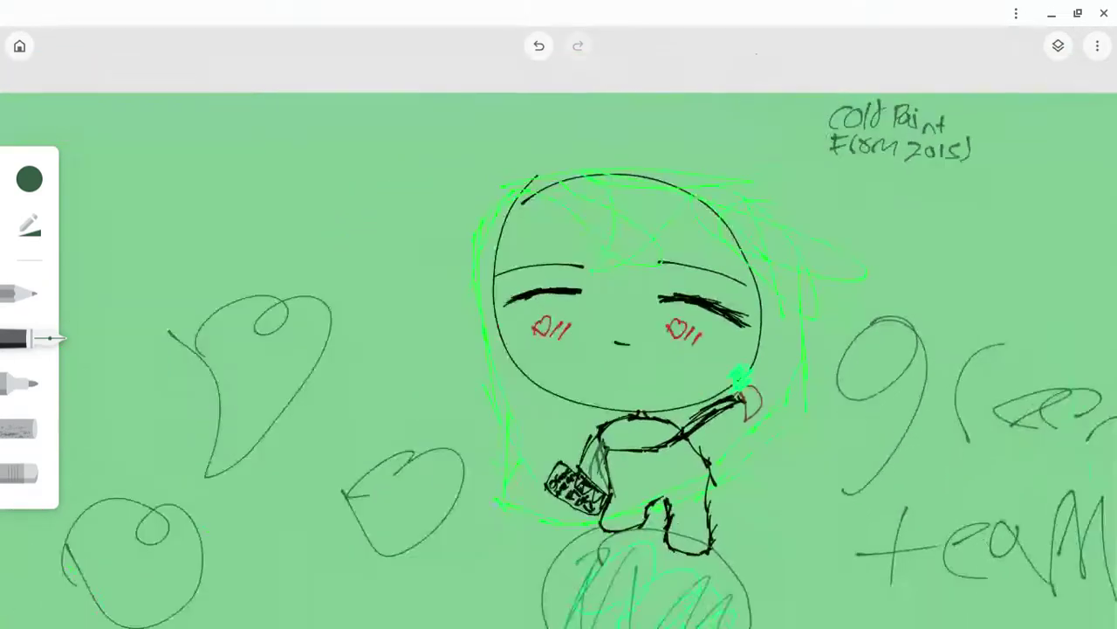